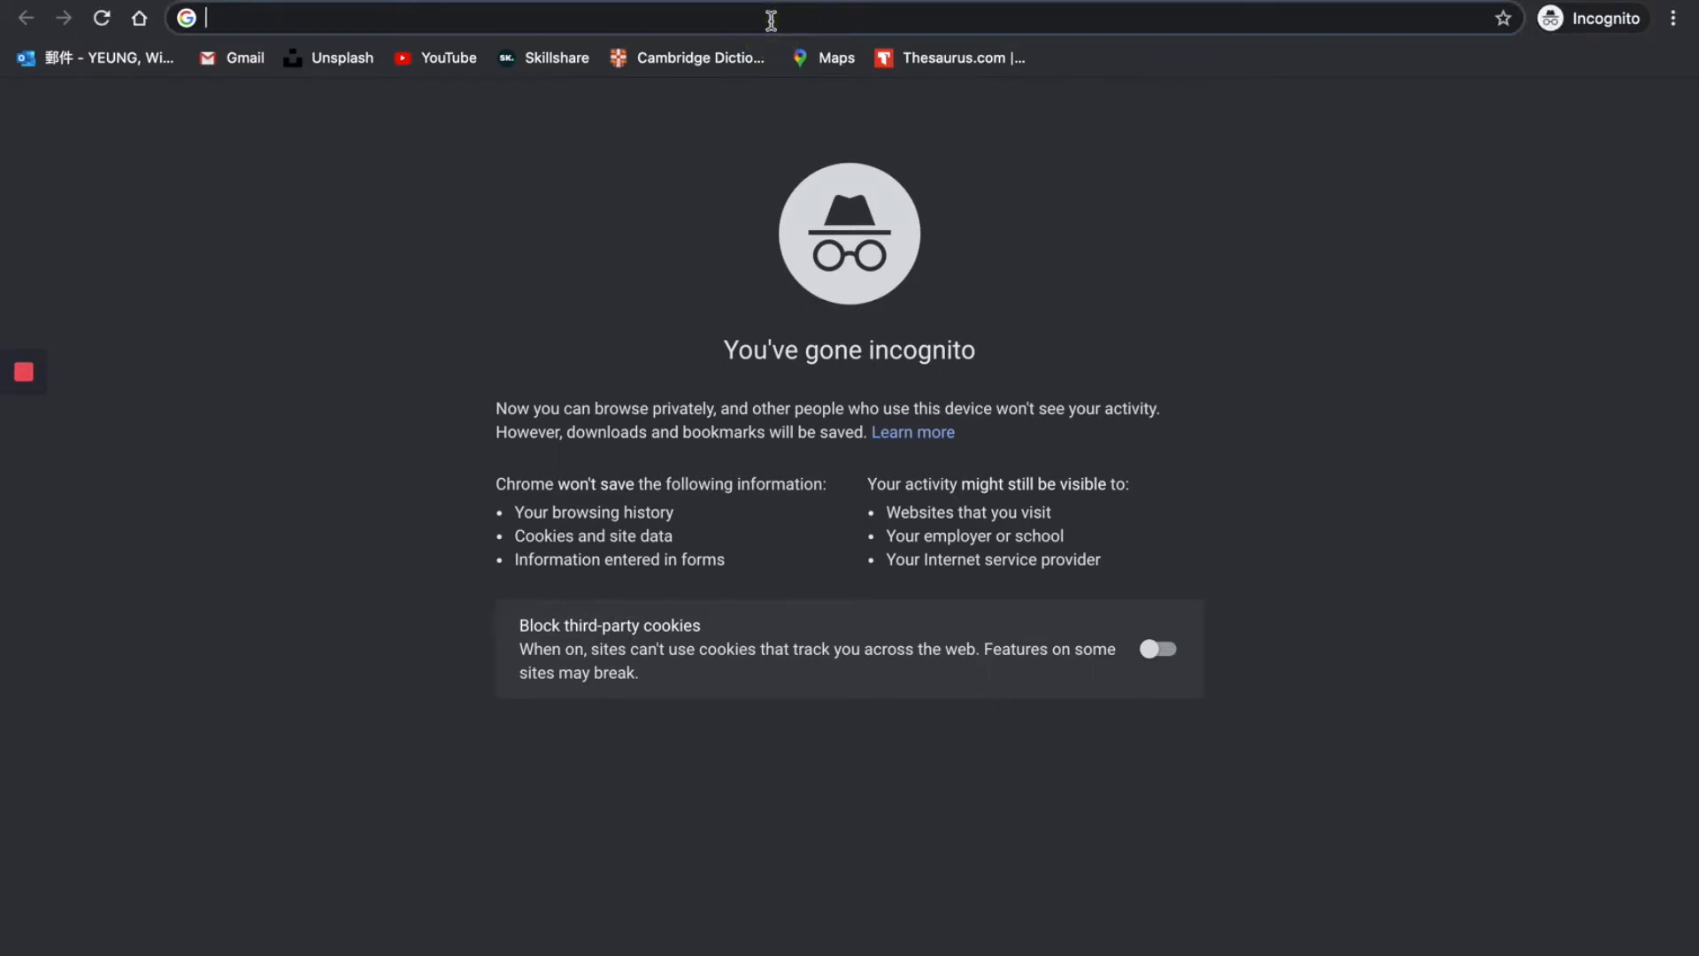
Open starlity.com and start a free listing for the product "Super Nano Engine Restorer".
text(starlity)
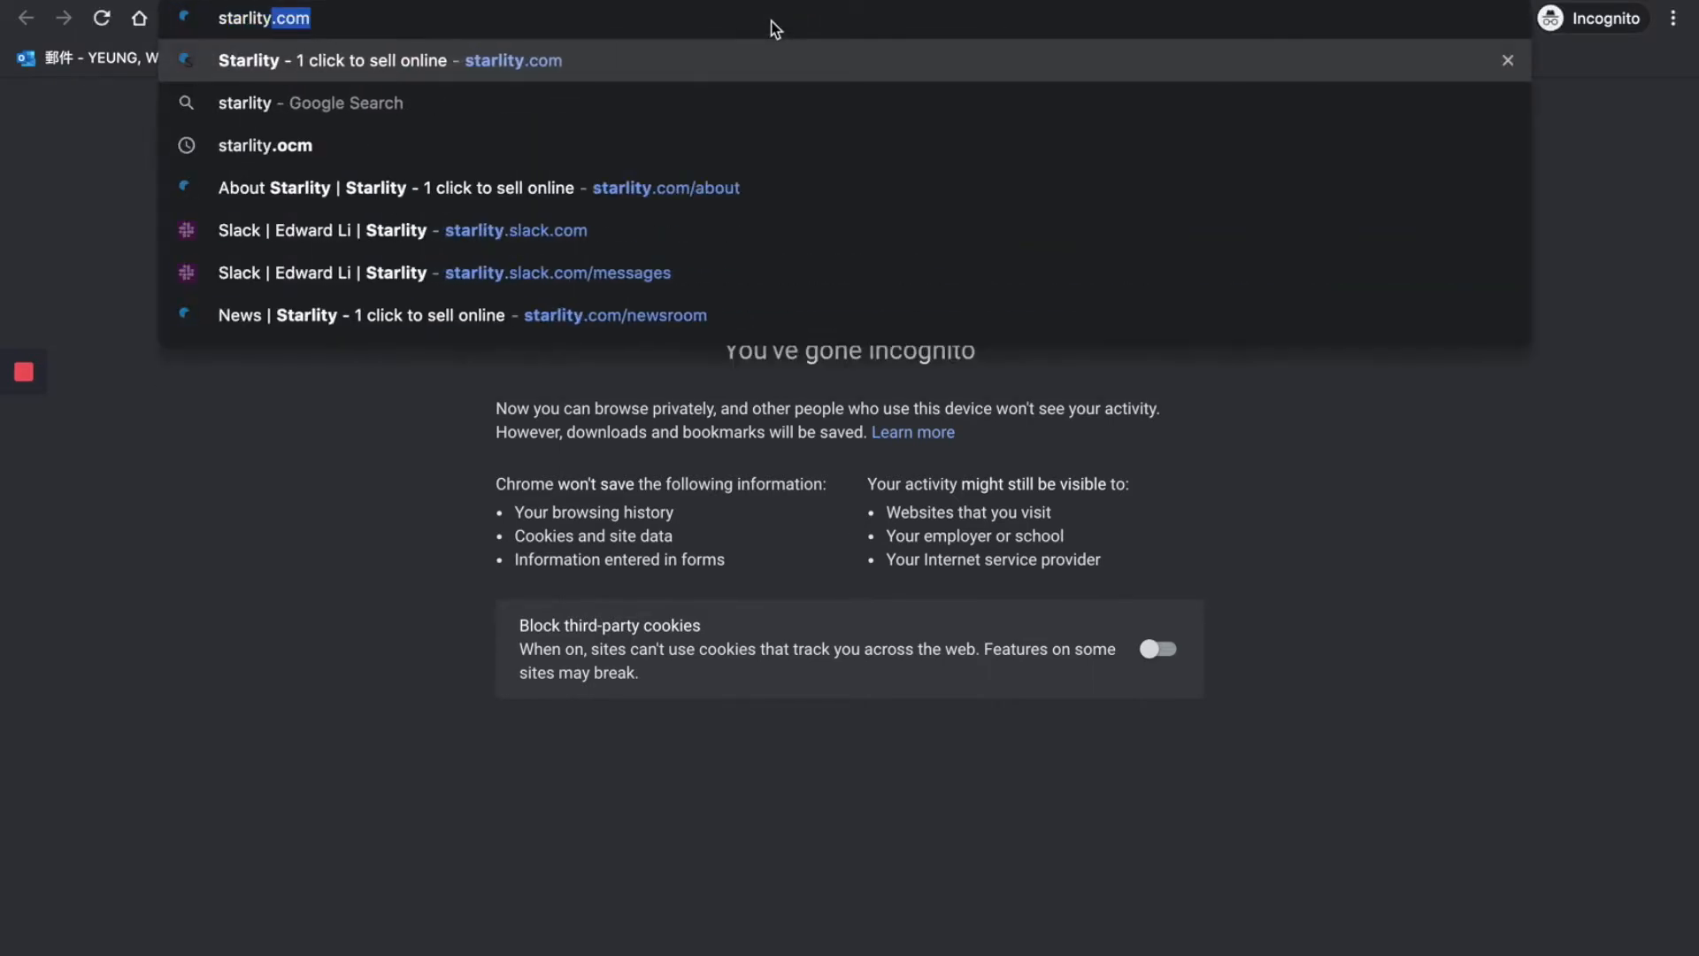
key(Return)
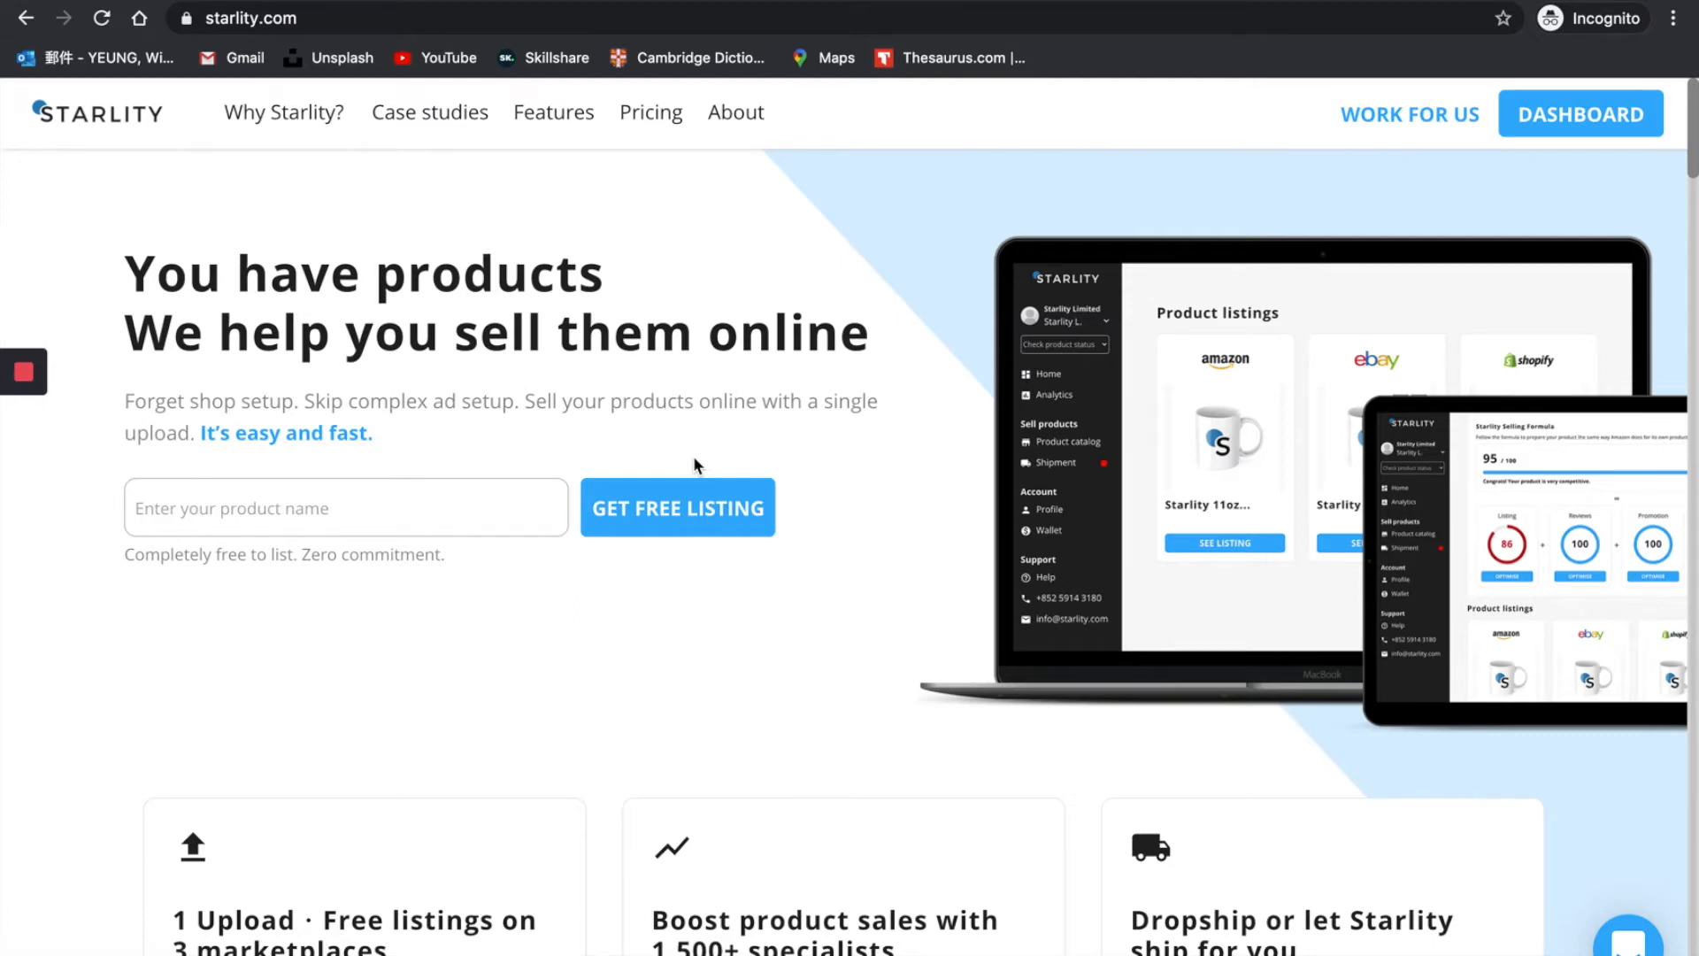
click(435, 503)
text(Super Nano Engine Res)
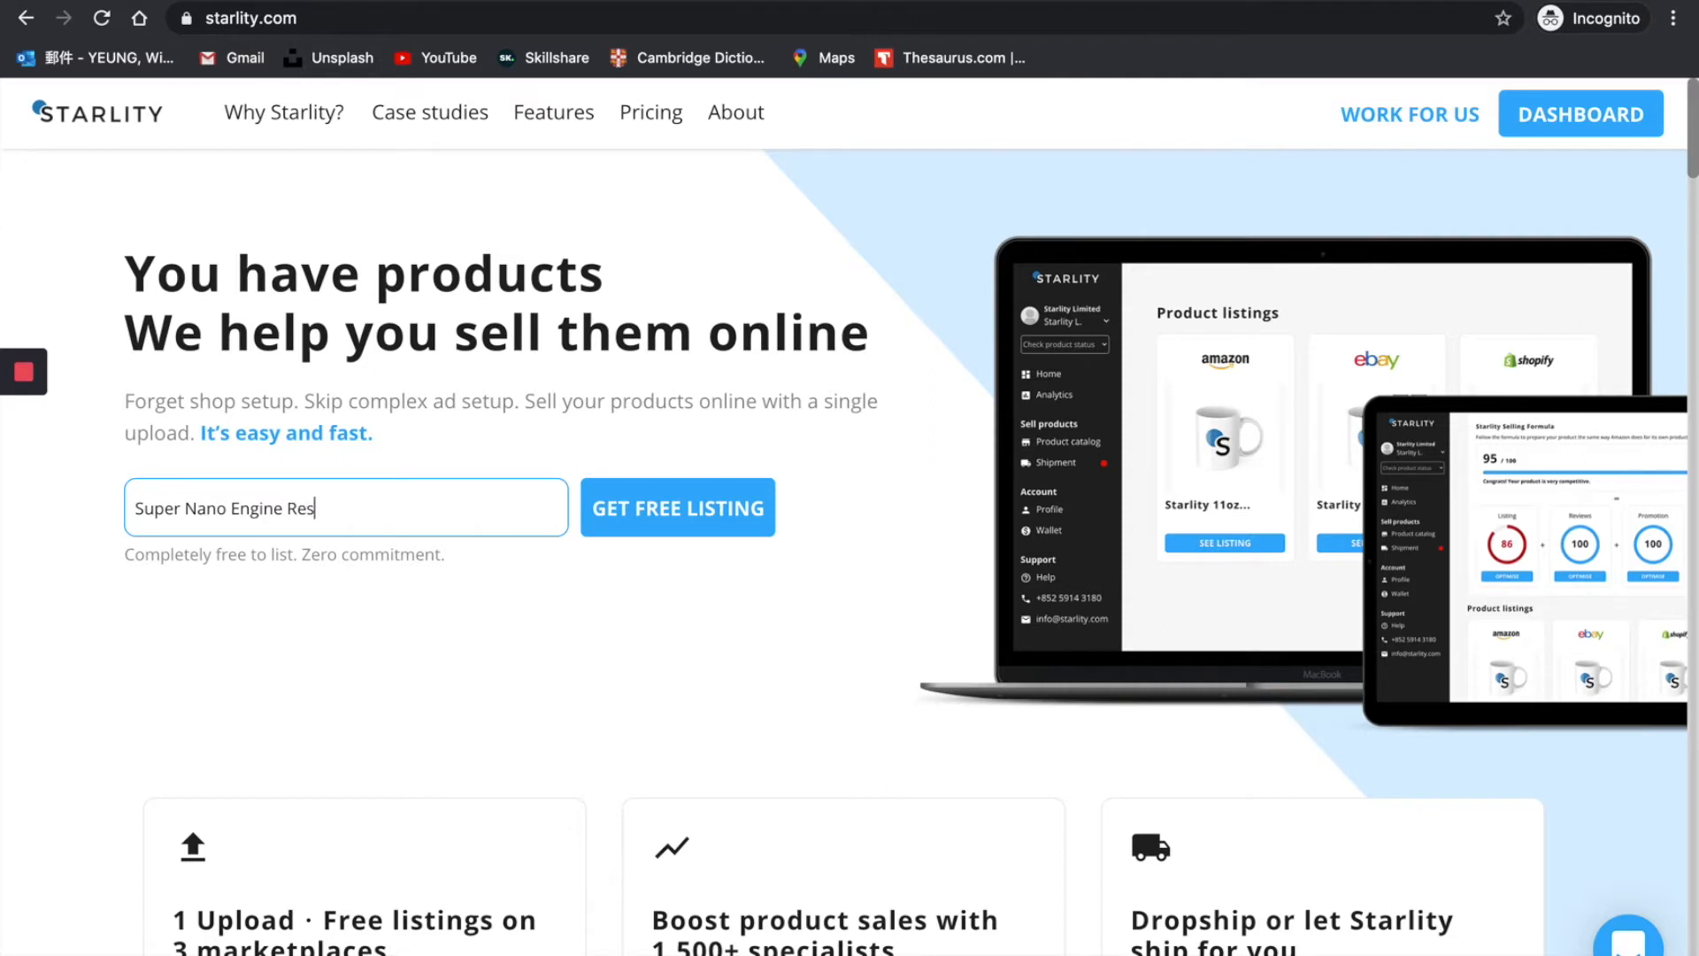
text(torer)
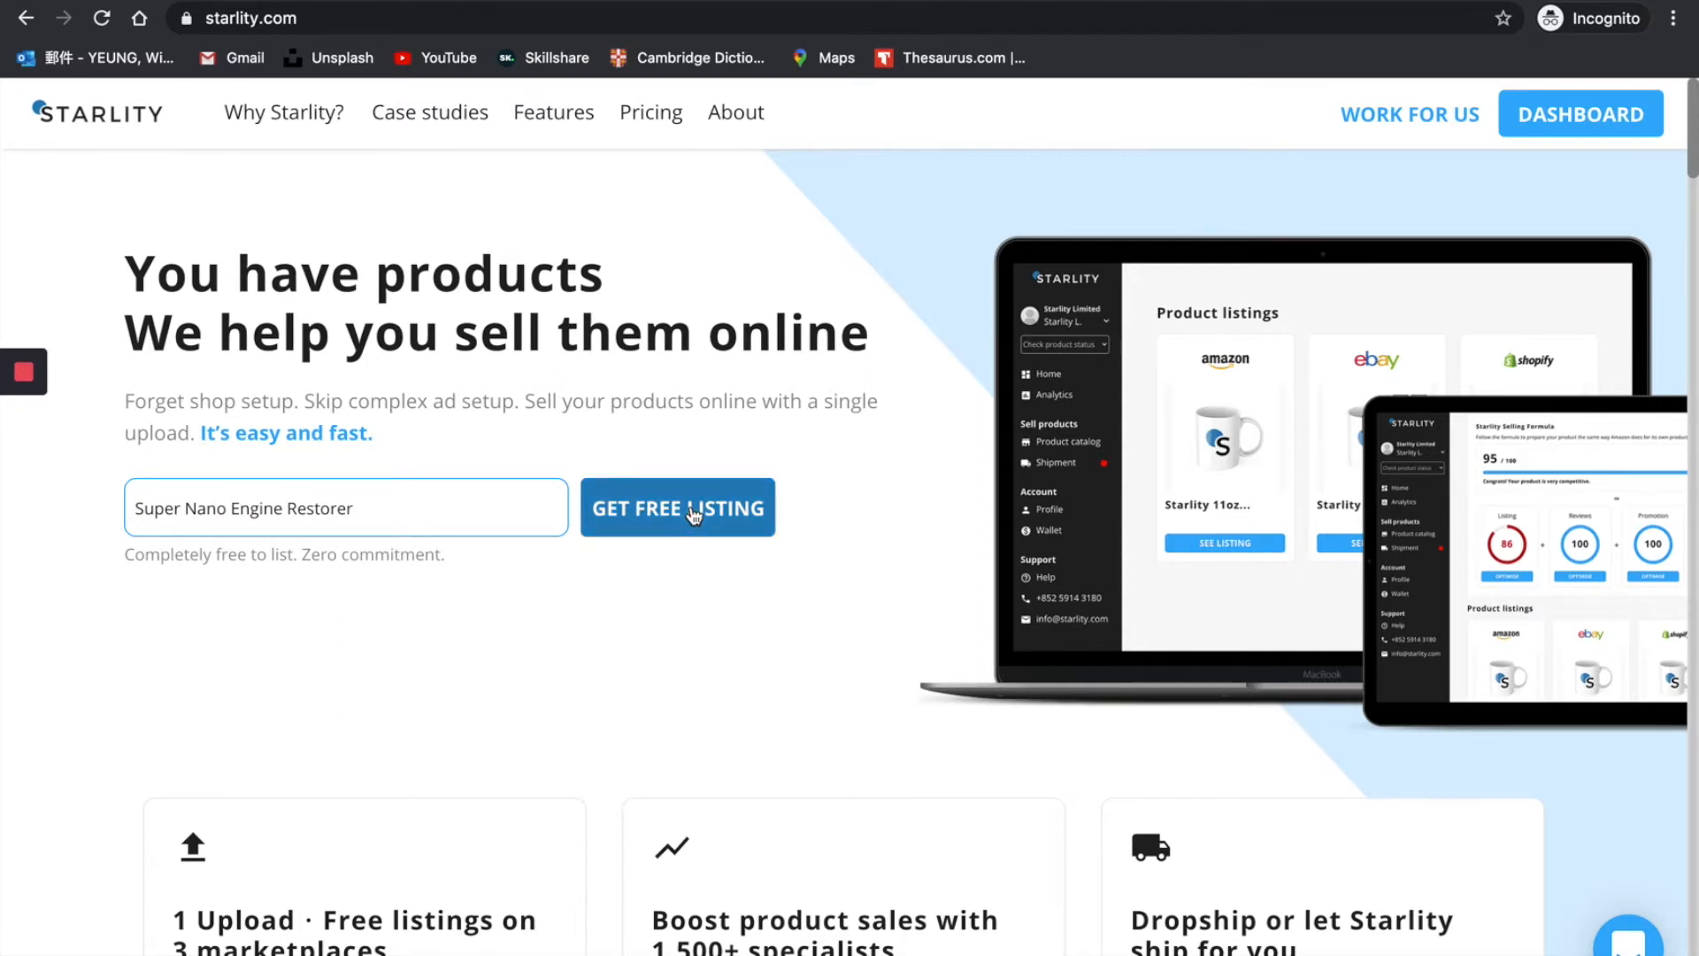
click(694, 516)
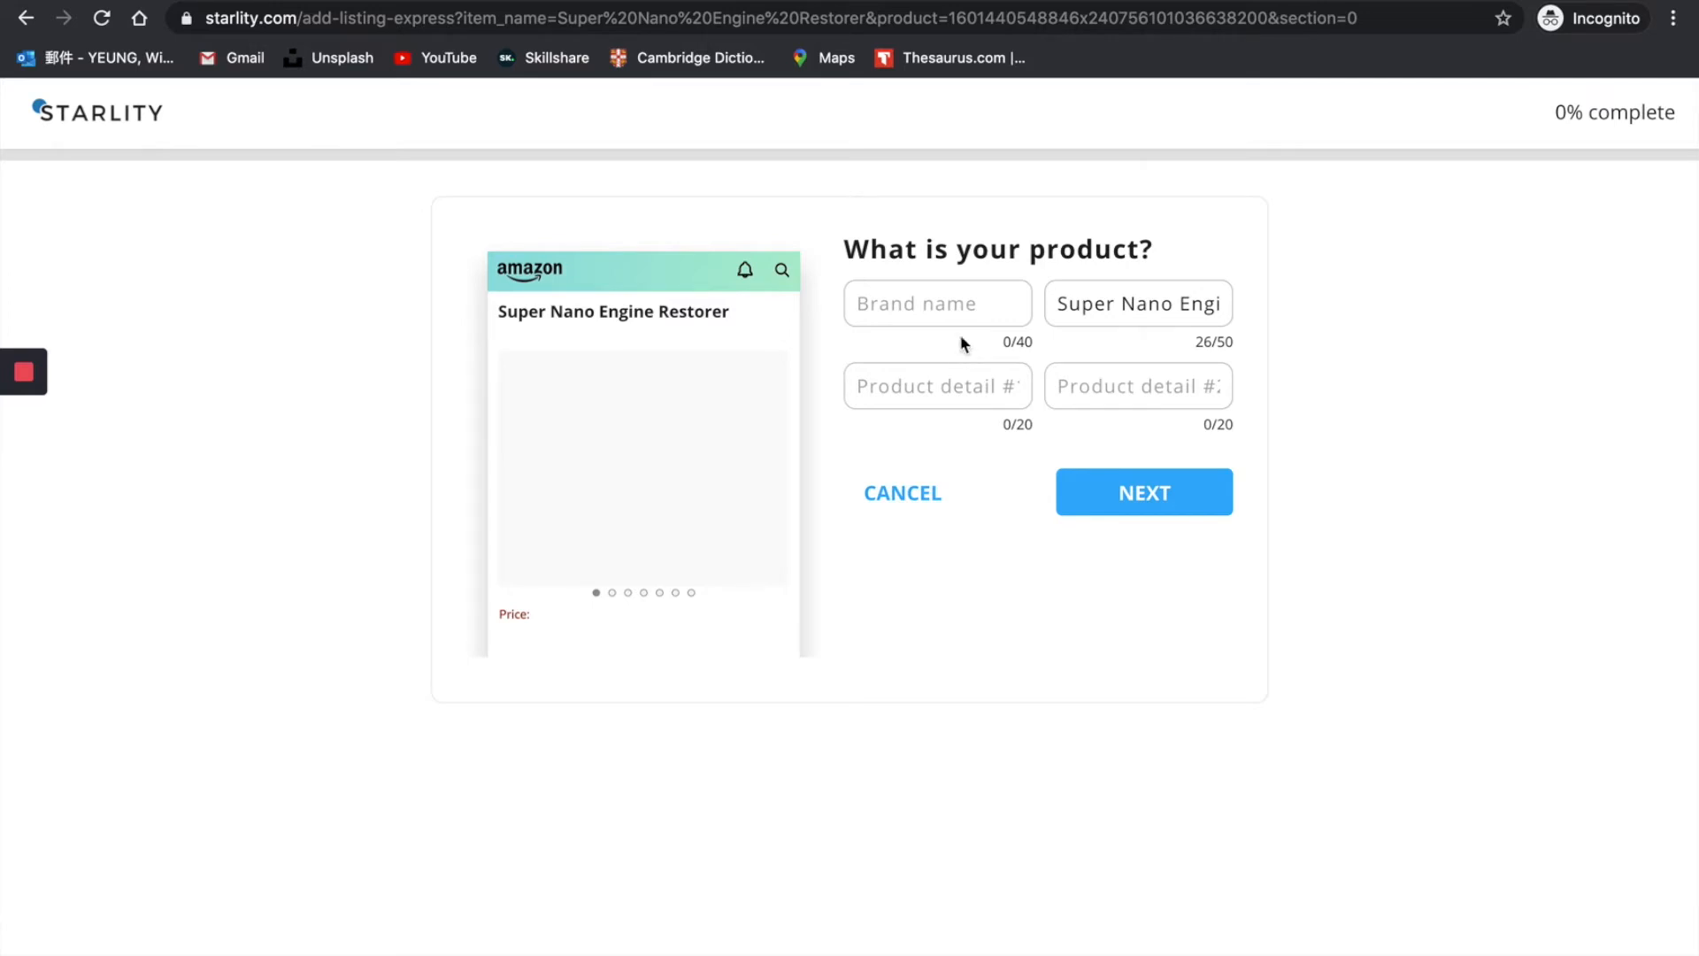
Set the brand name to Starlity and the product details to Cost-Effective and Durable, and continue to the photo stage.
click(955, 305)
text(Starlity)
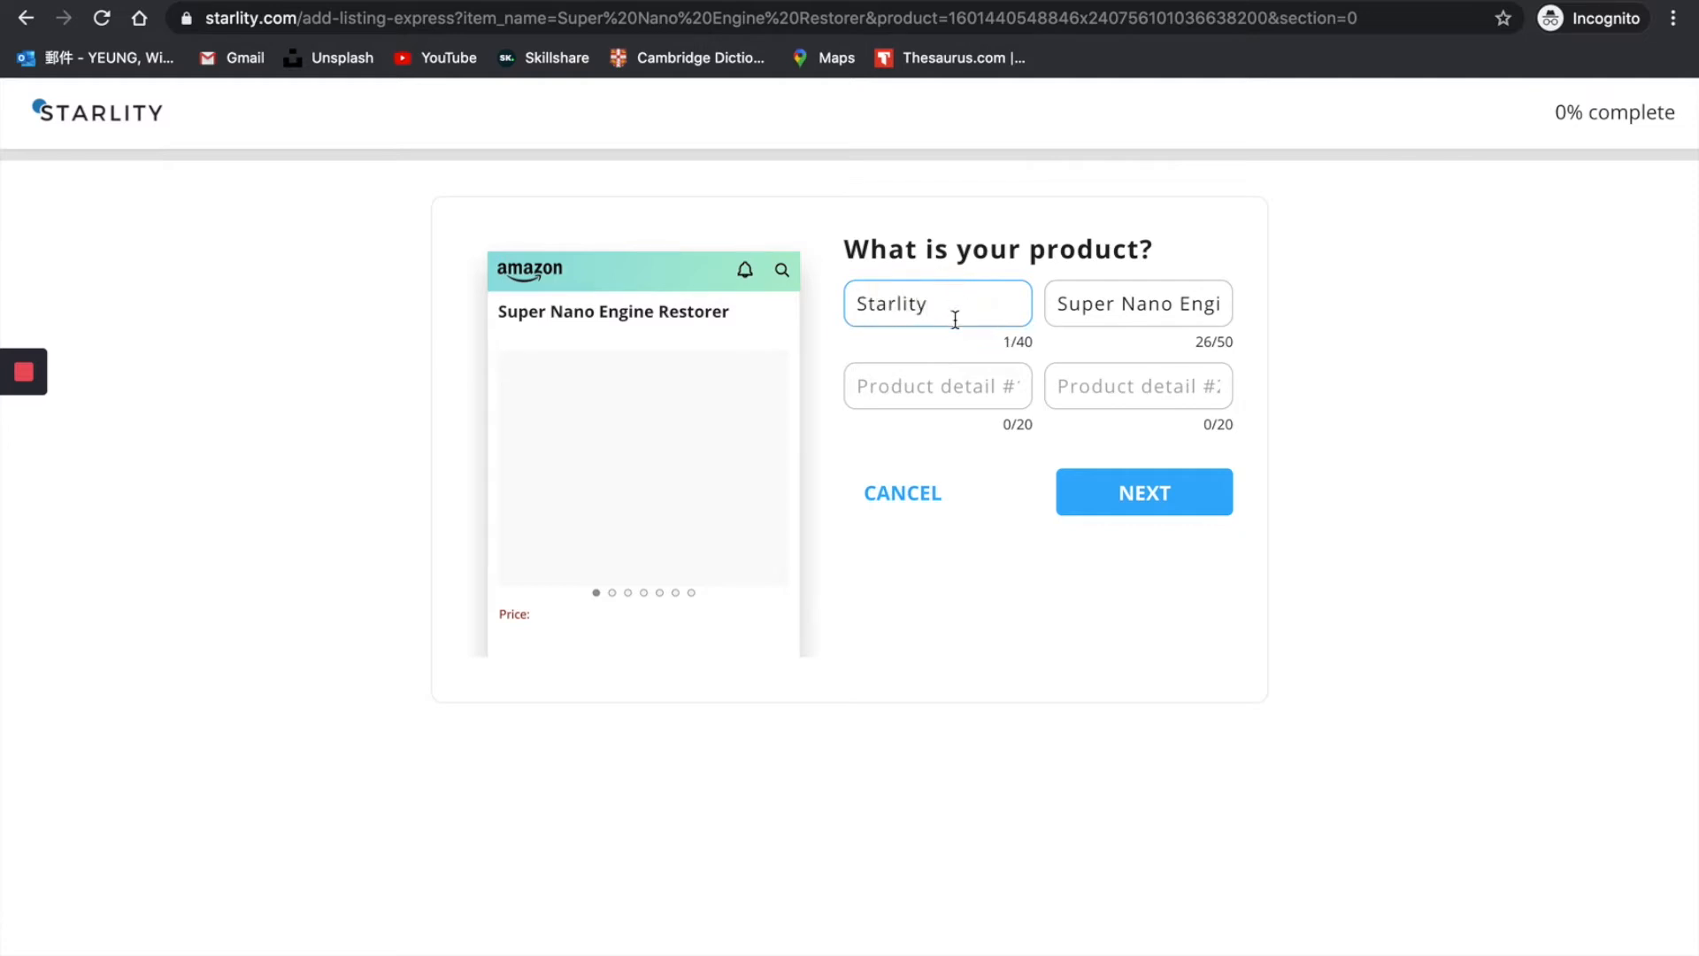
click(952, 387)
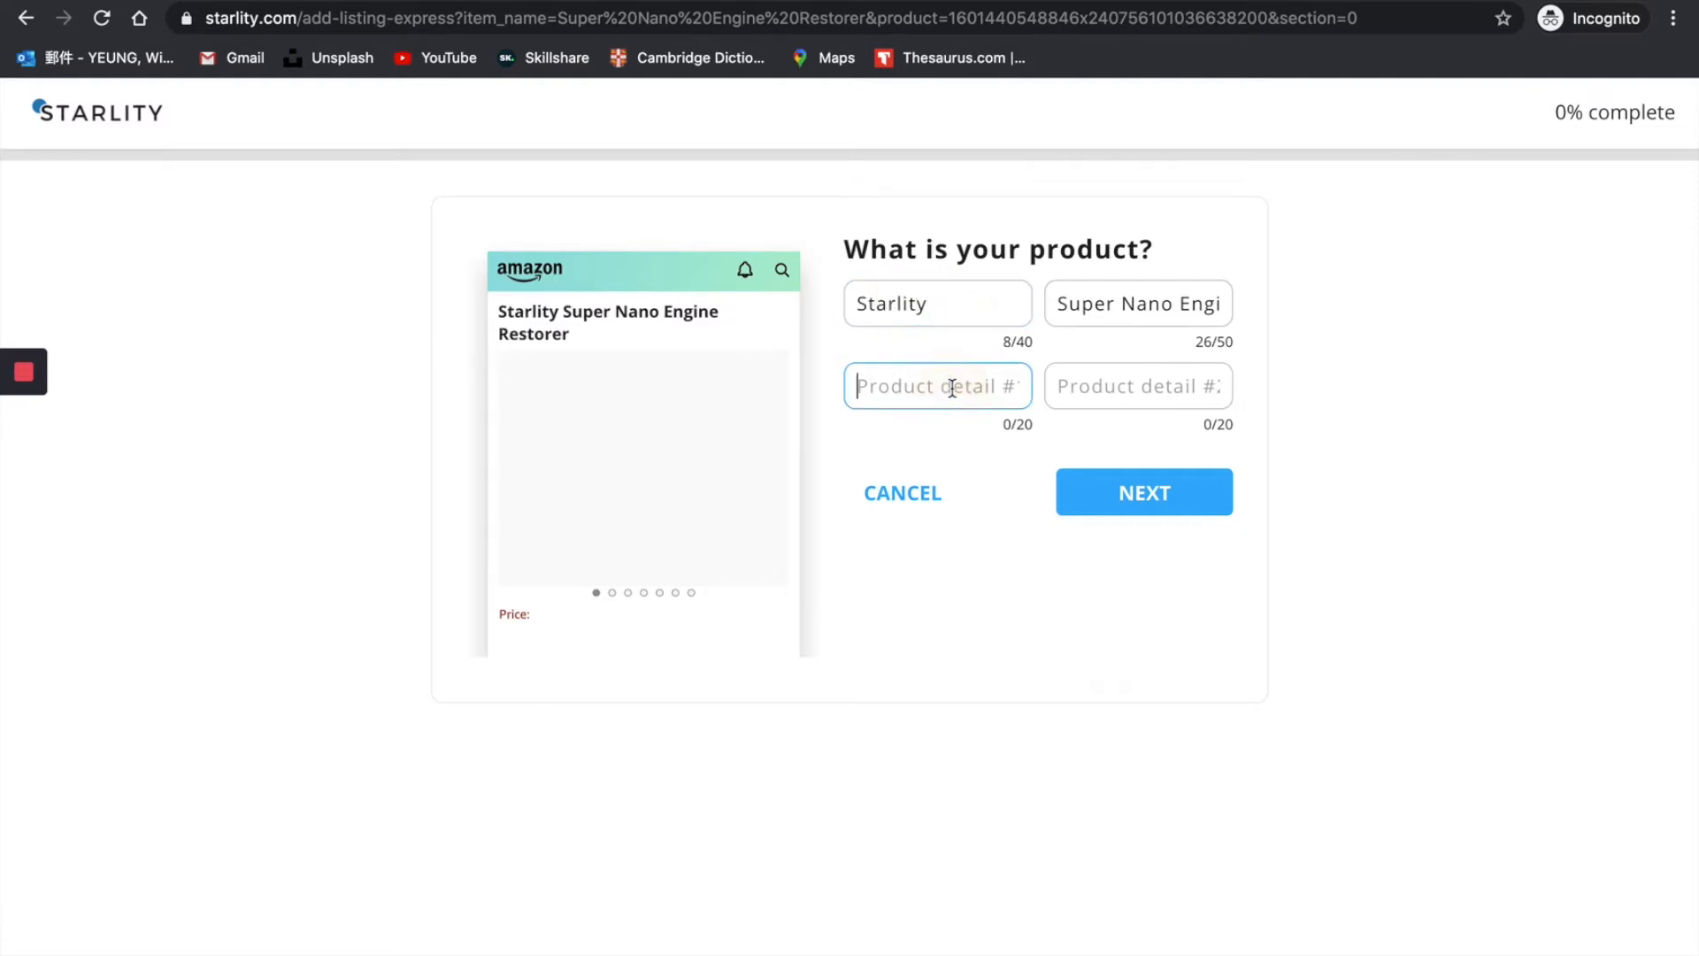
text(Cost-Effee)
key(BackSpace)
text(ctive)
click(1092, 390)
text(Durable)
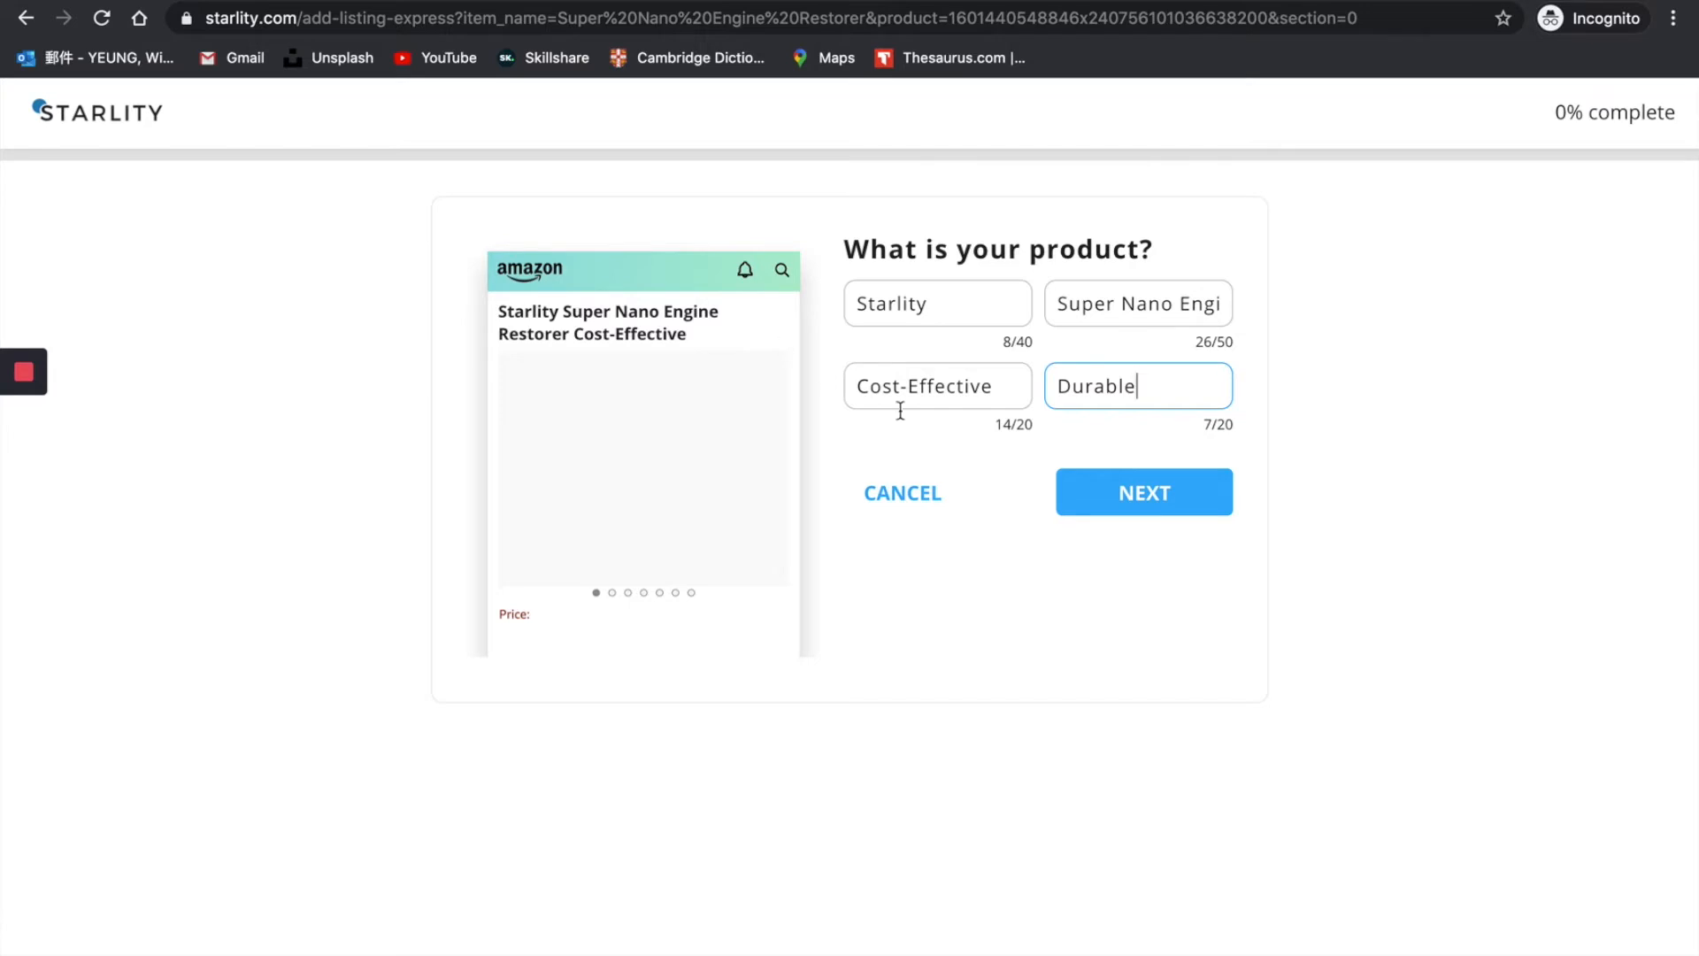
click(1106, 504)
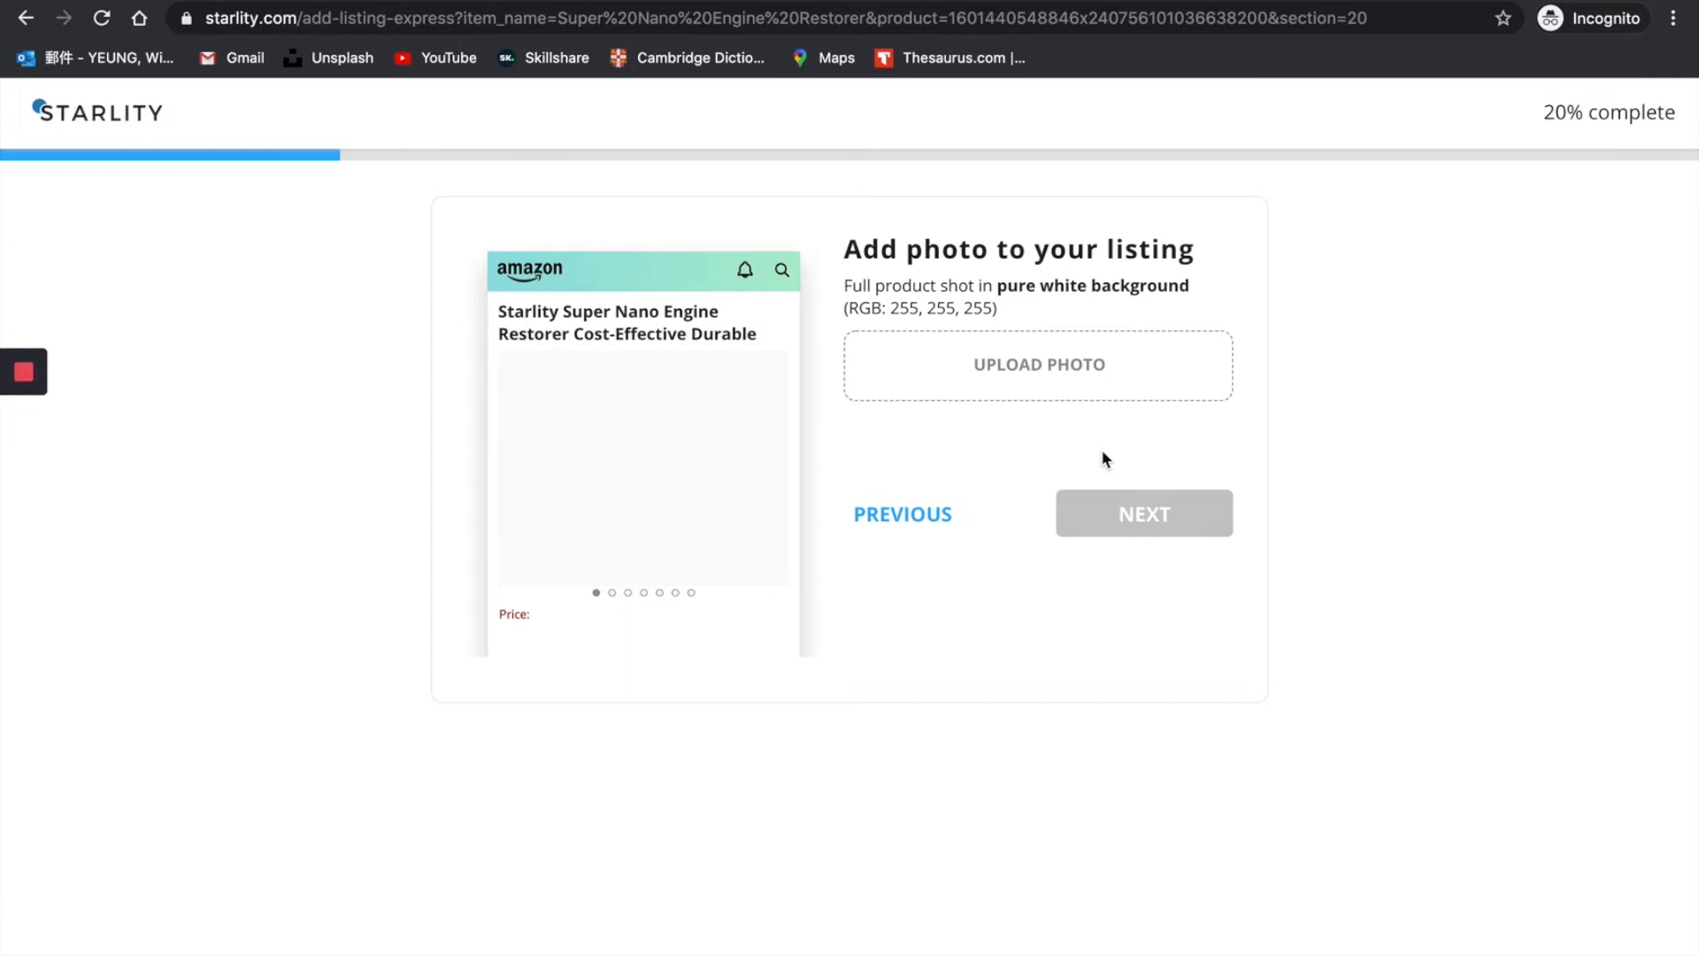
Upload the photo of the Super Nano bottle to the listing and proceed.
click(1063, 366)
double_click(1078, 221)
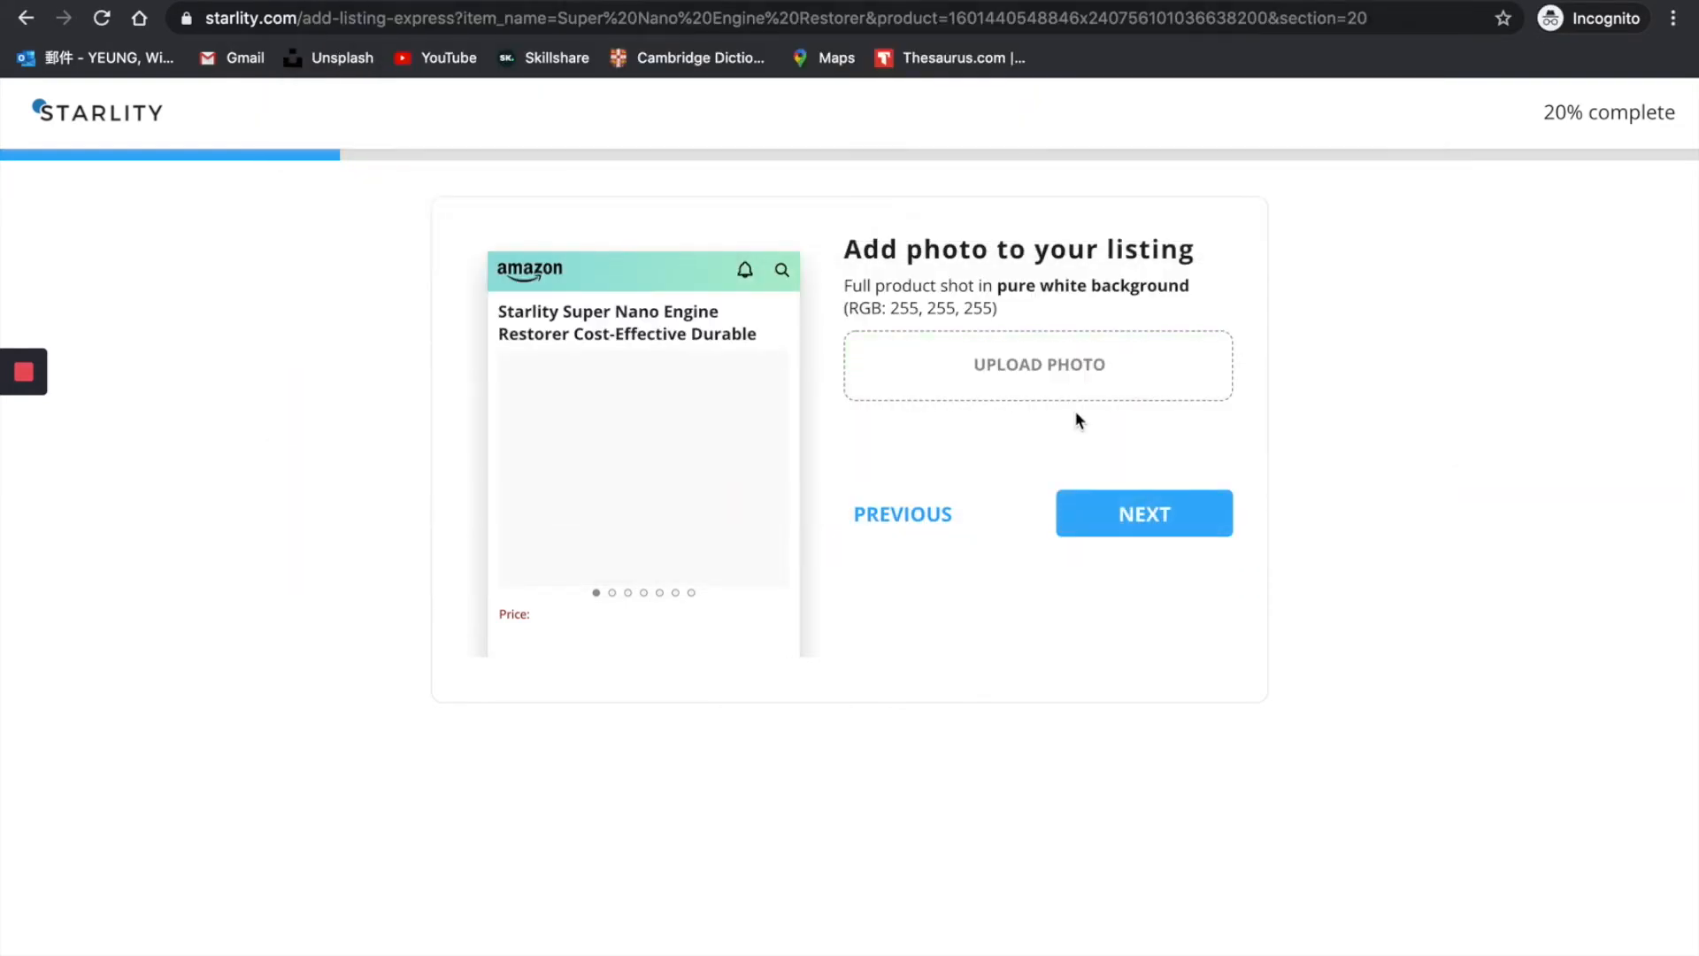
click(1141, 528)
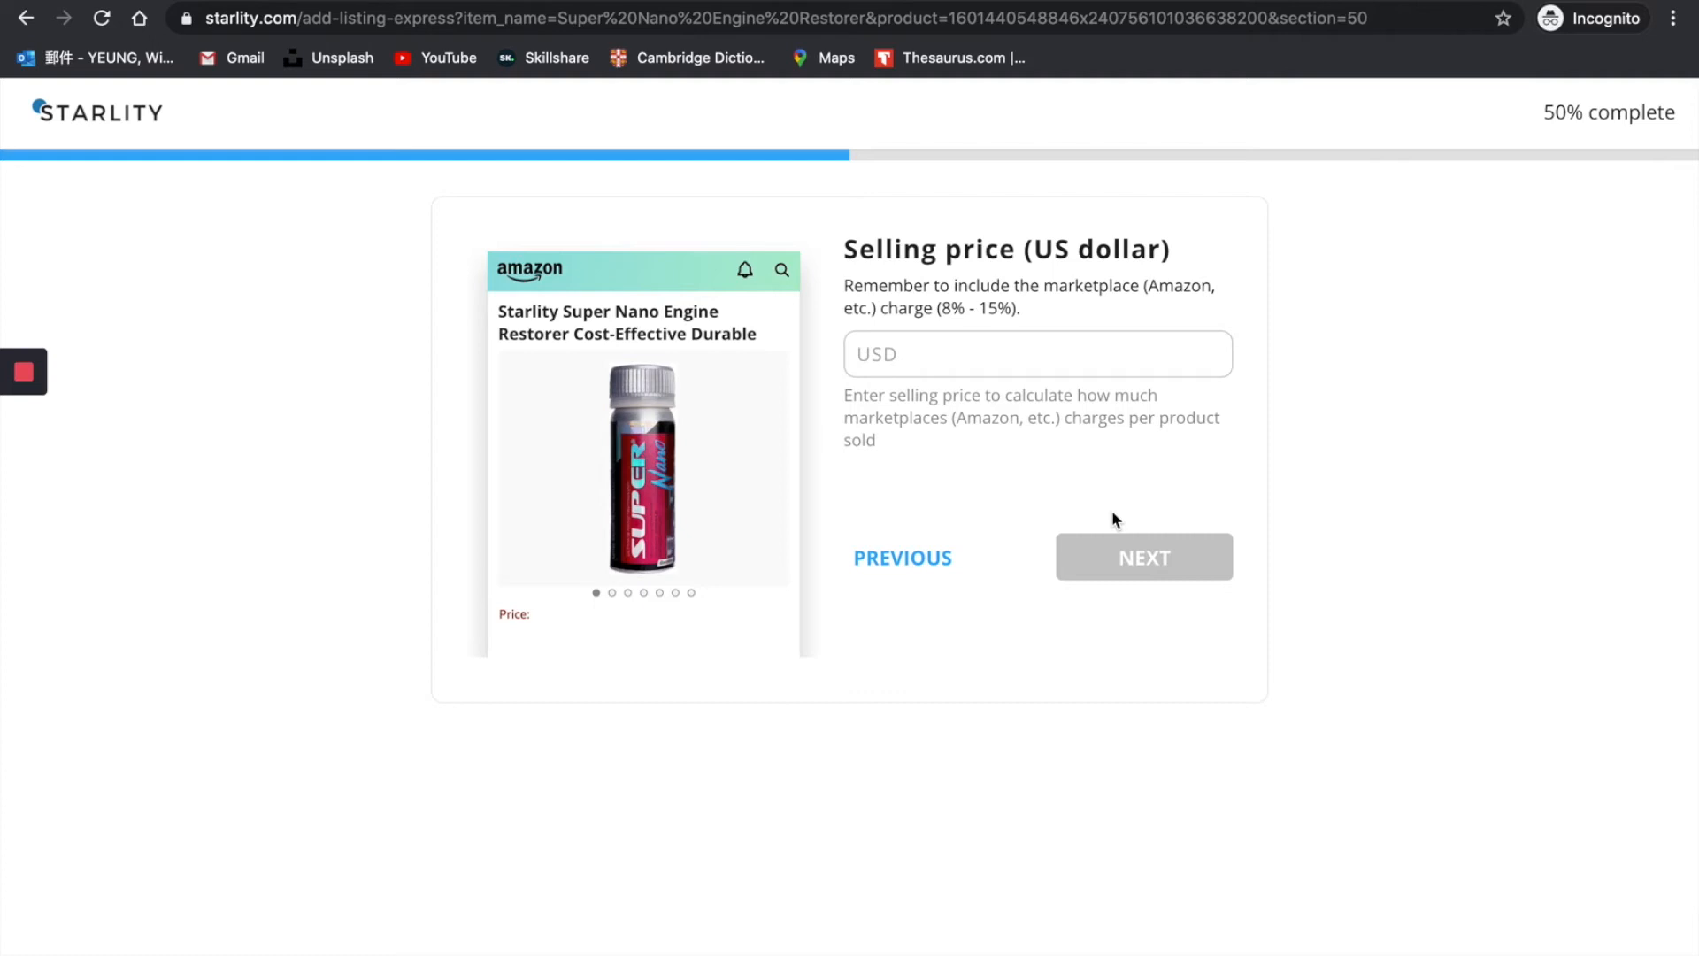
Set the selling price to 50 US dollars and continue to the additional information.
click(1077, 363)
text(50)
click(1034, 591)
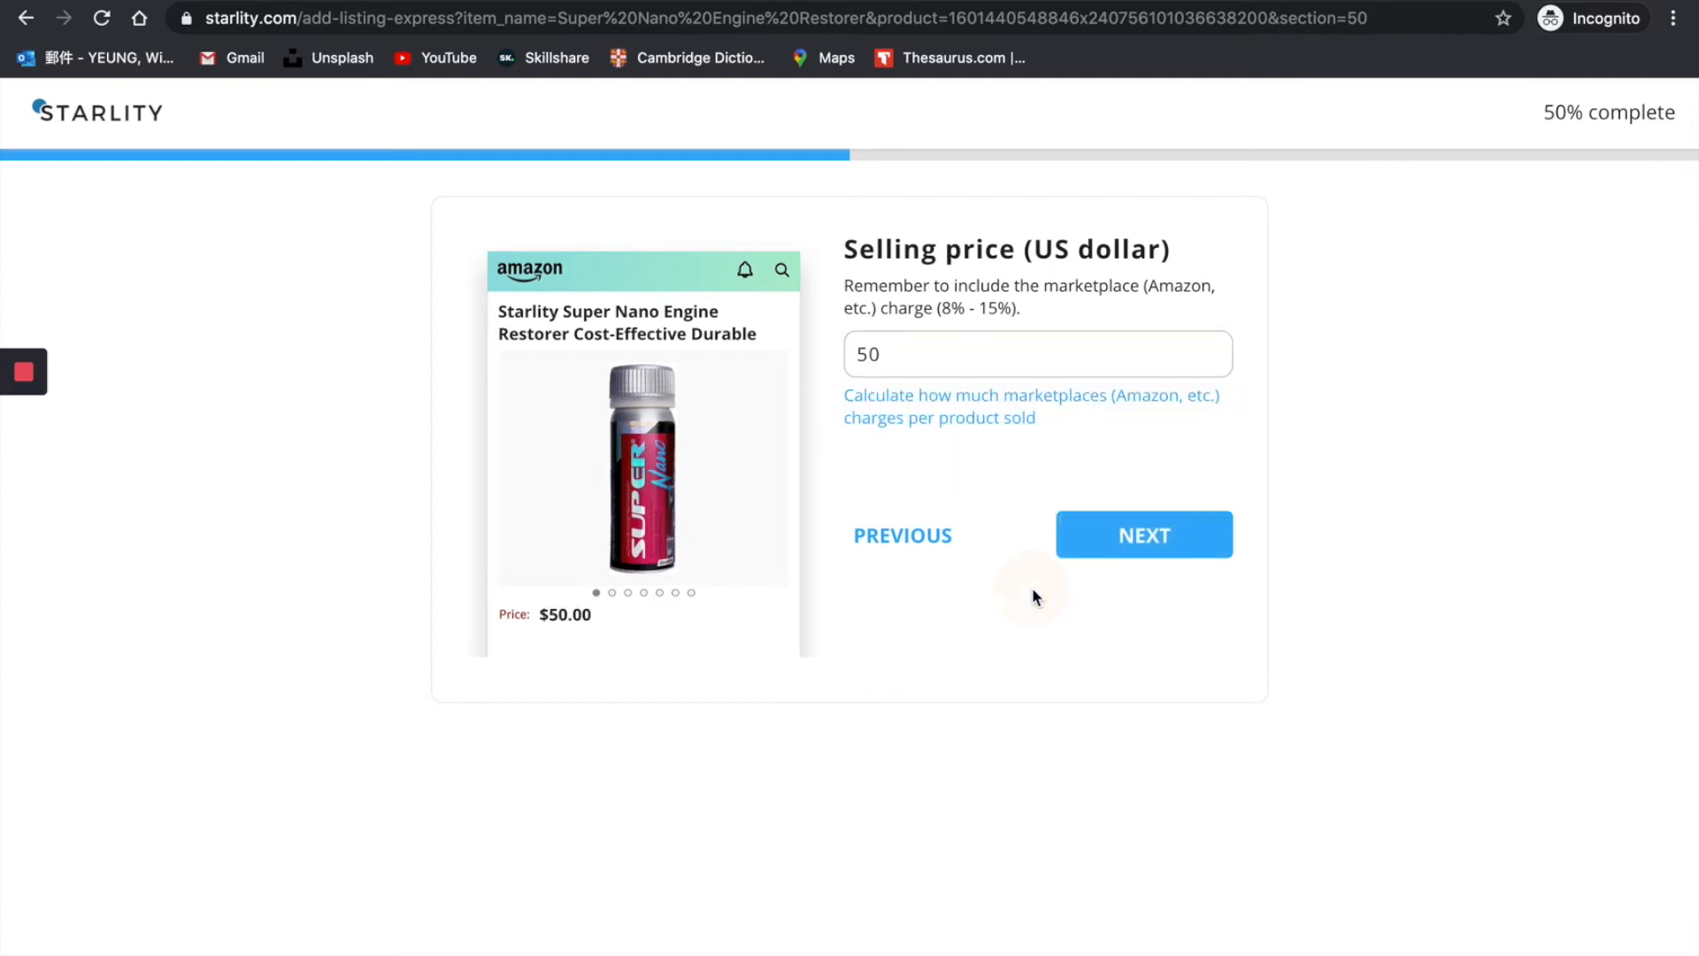
click(1155, 540)
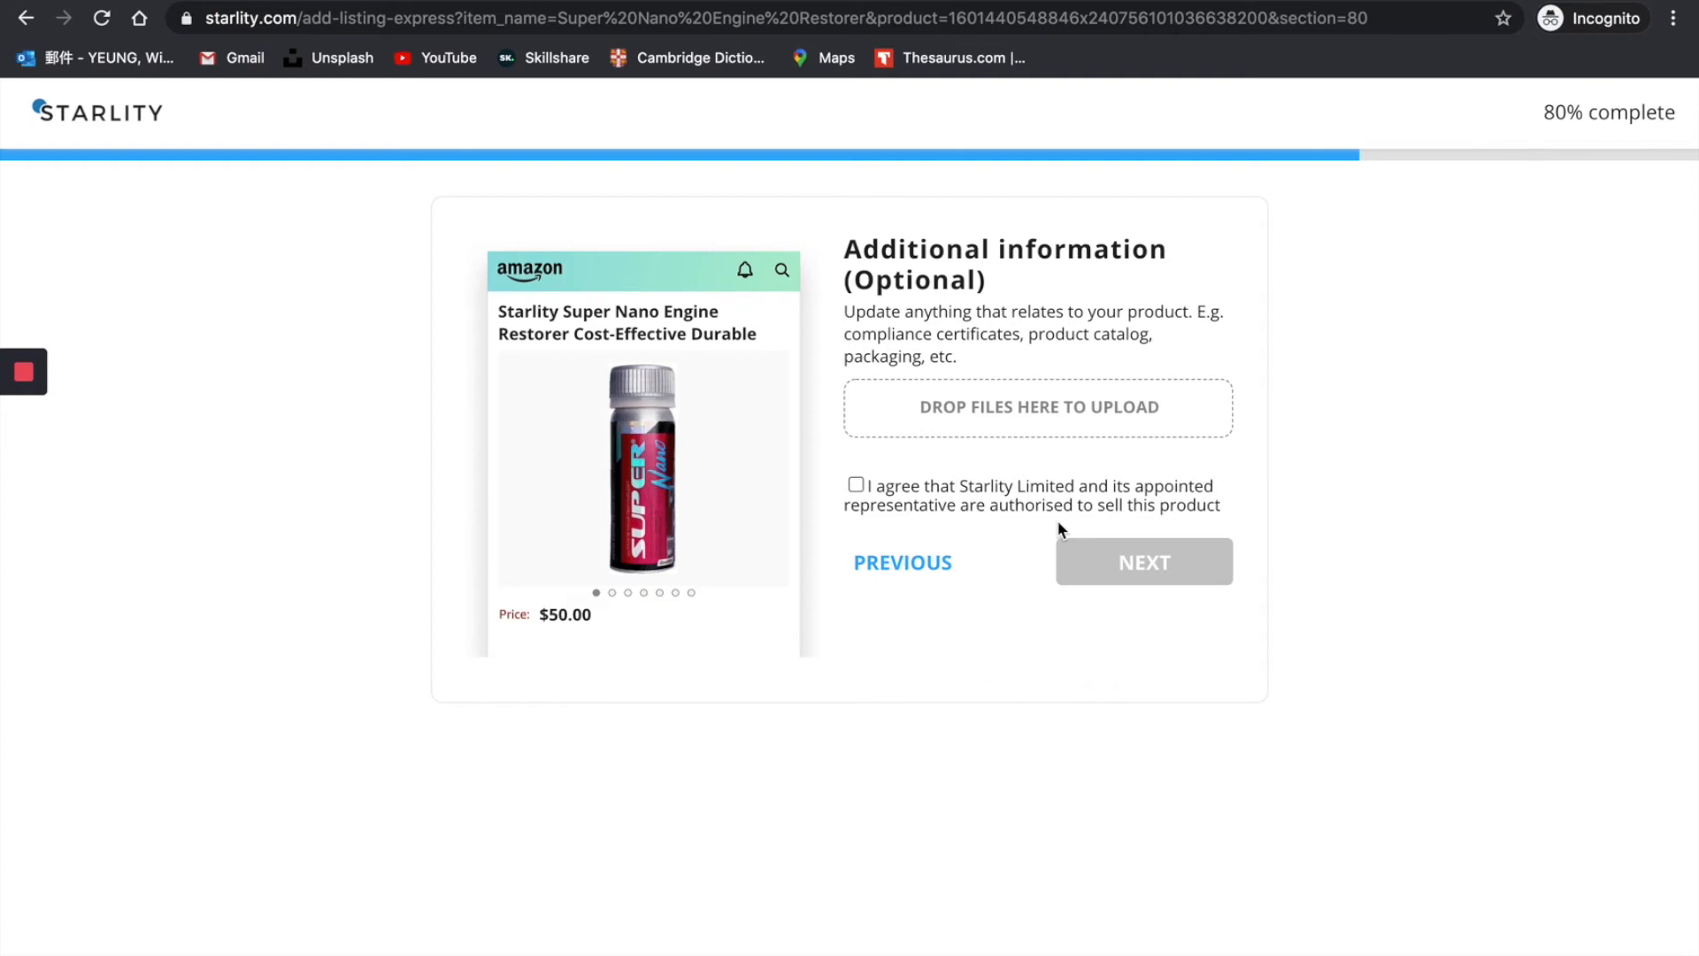
Authorise Starlity Limited to sell the product and submit the listing now with default settings, finishing the listing process.
click(855, 486)
click(1121, 571)
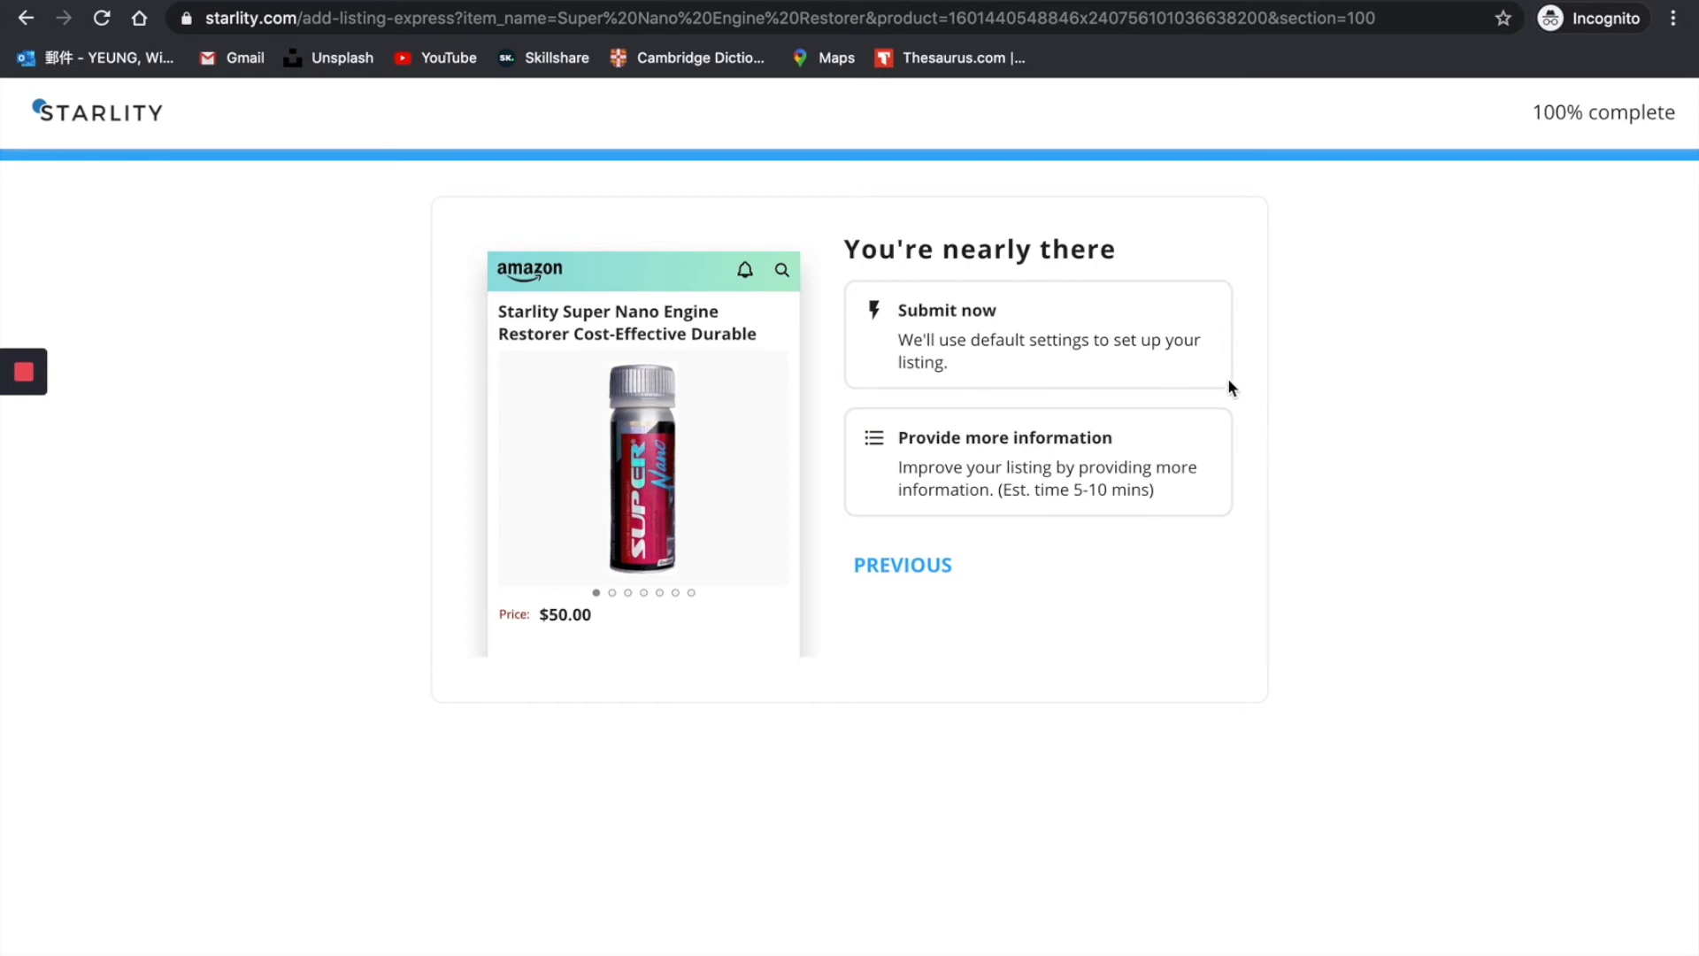
click(1181, 365)
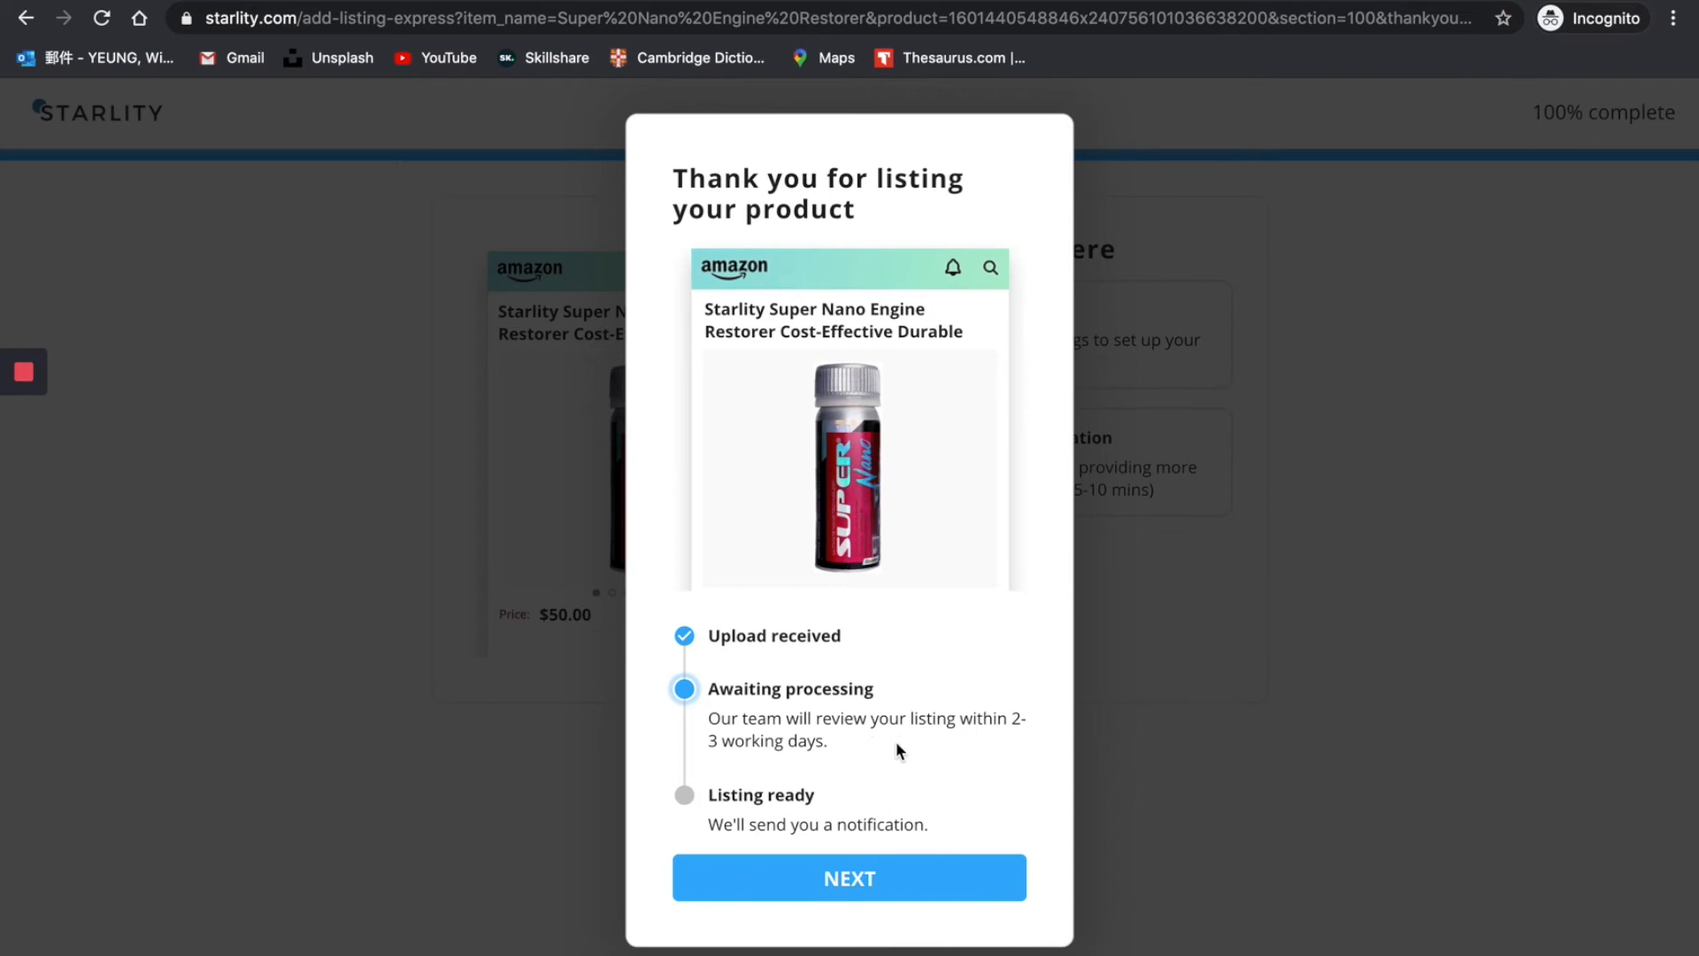
click(869, 877)
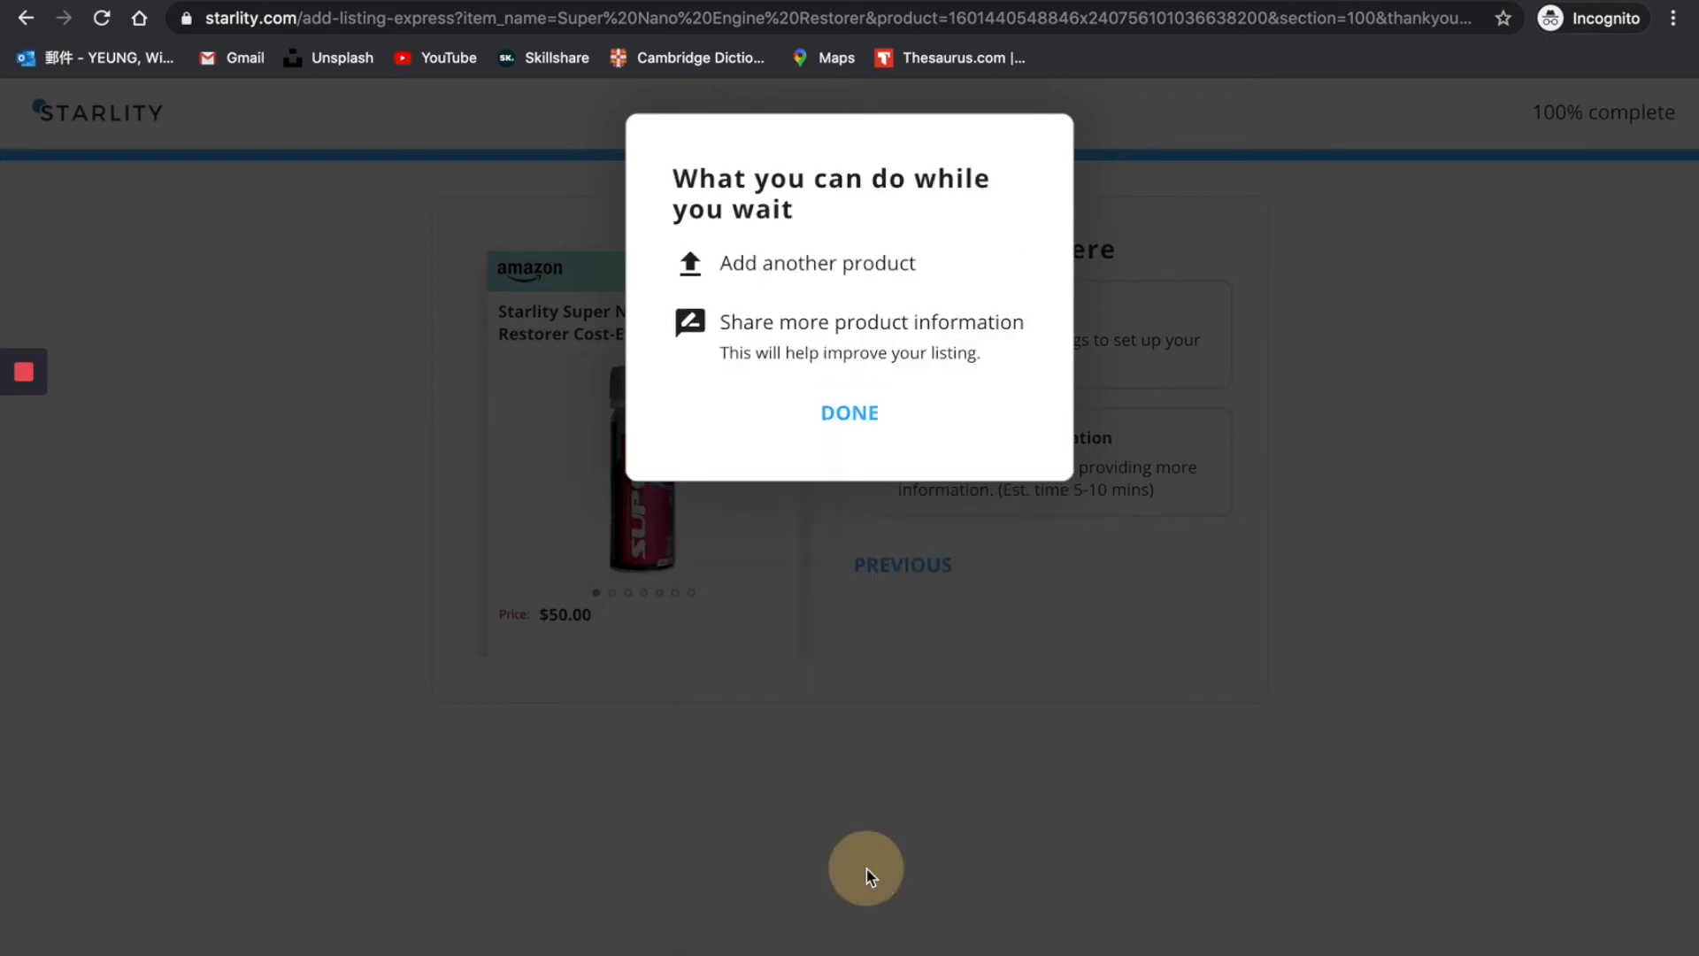
click(873, 418)
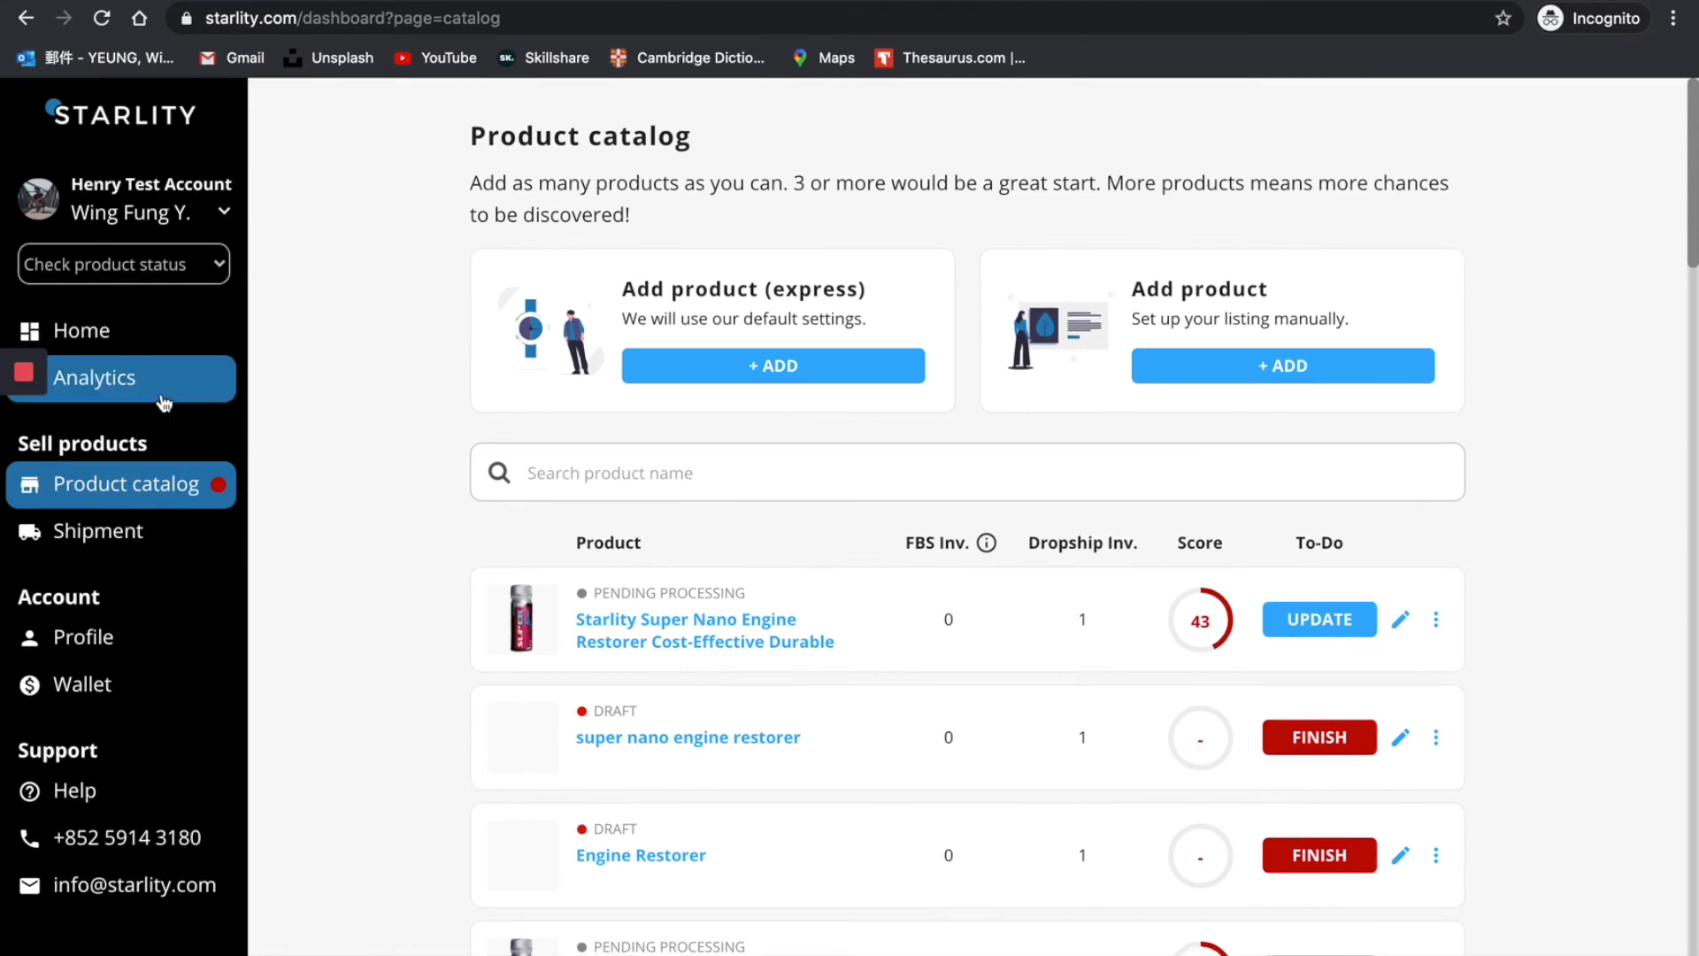
Open the active Starlity Super Nano product from the dashboard home and view its Amazon listing.
click(155, 332)
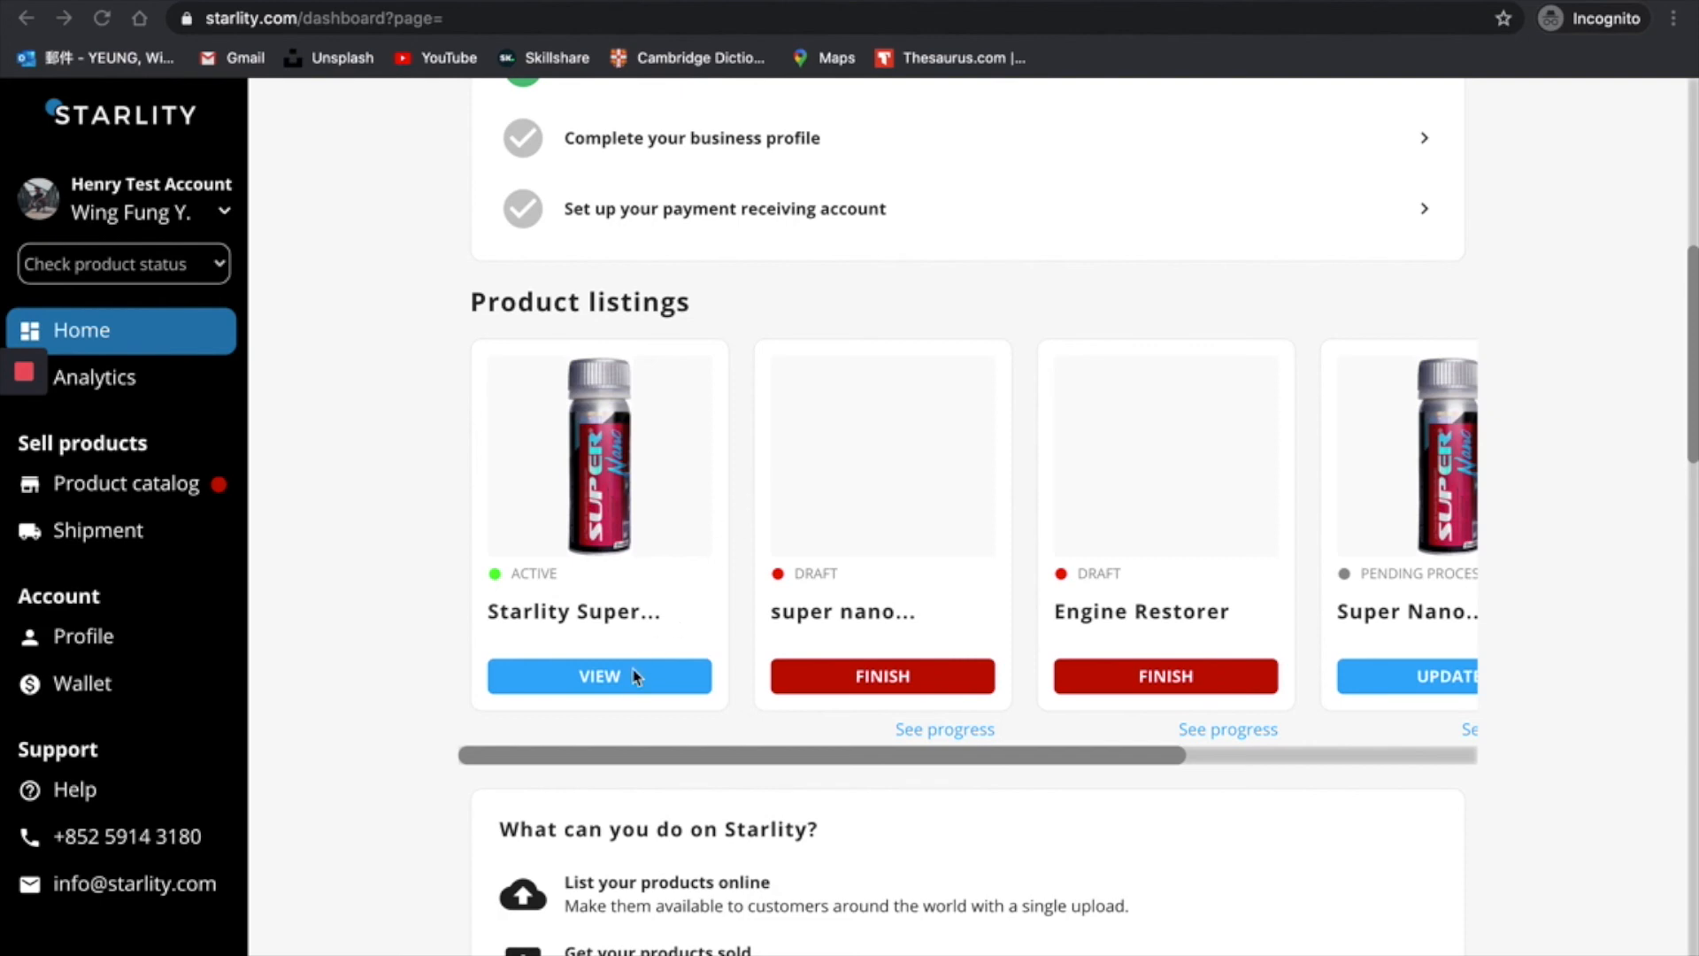
click(613, 679)
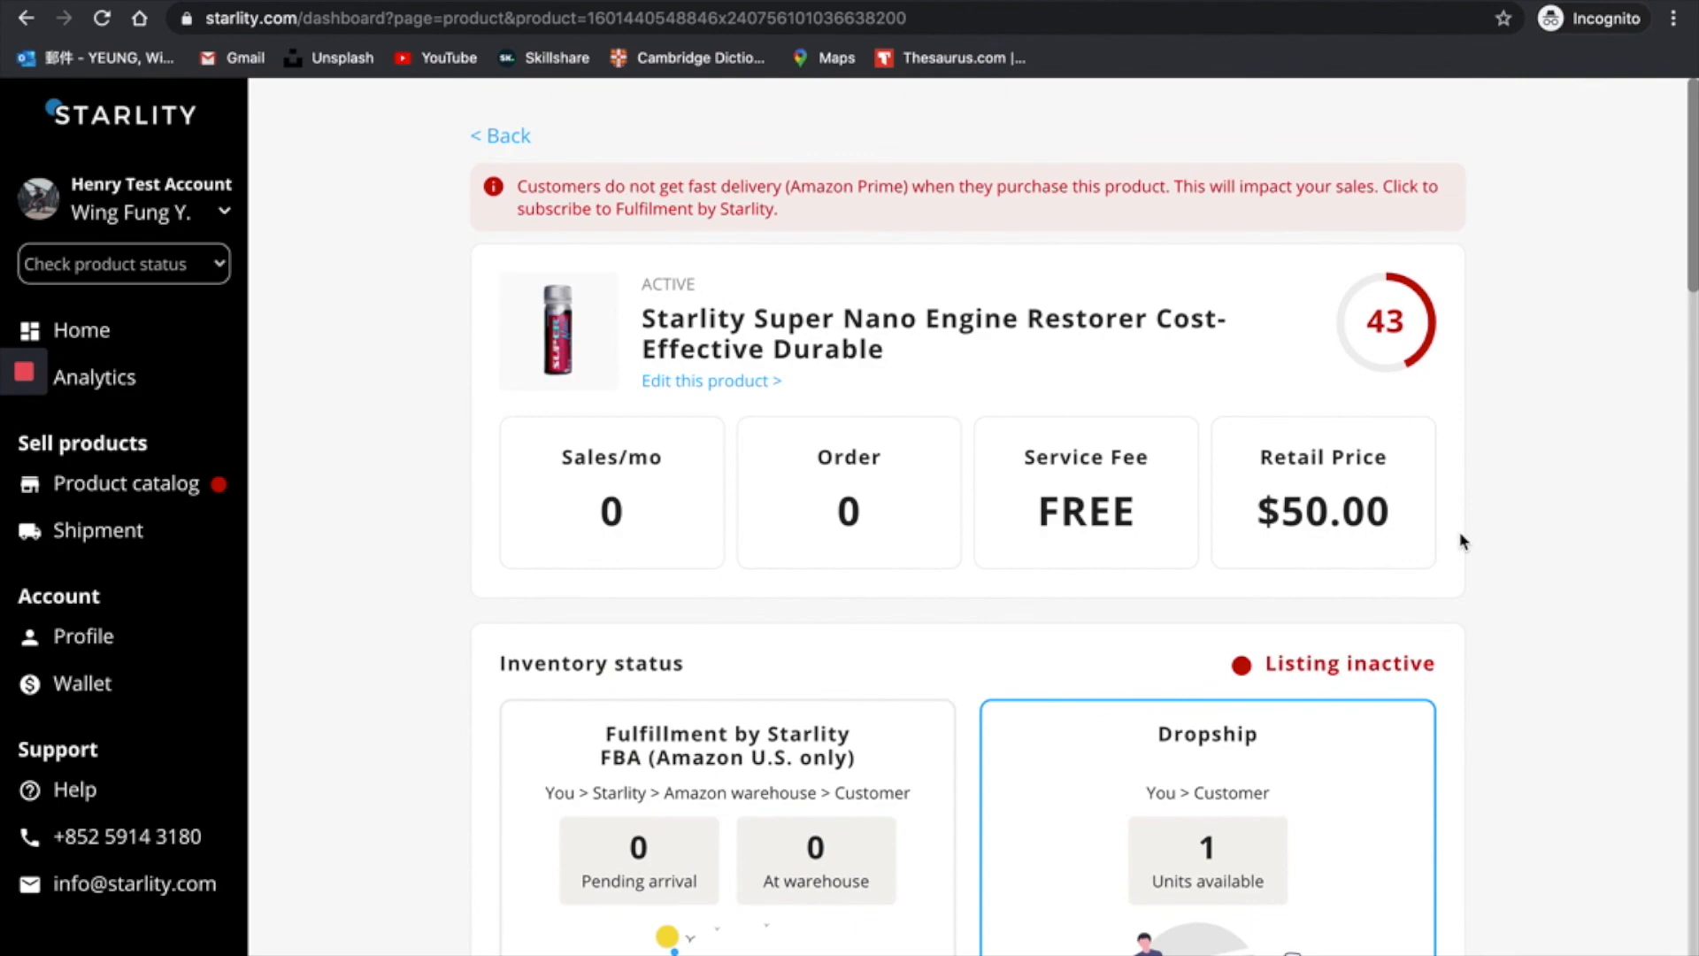
scroll(1460, 540, down, 3)
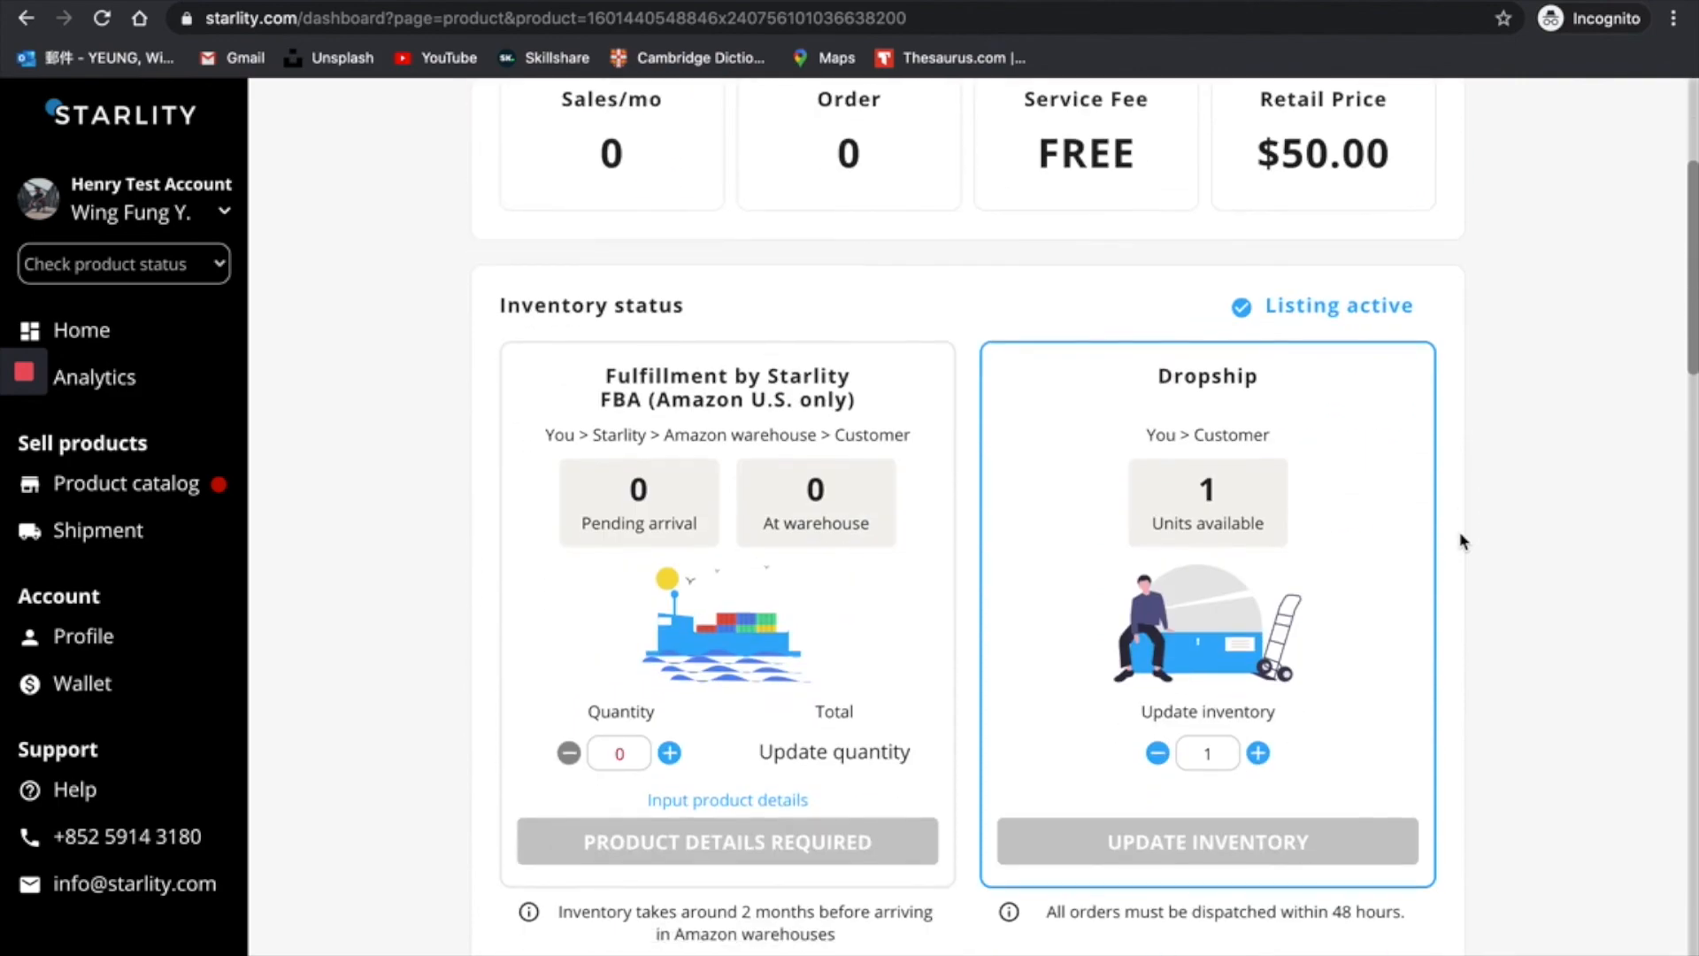
scroll(1460, 540, down, 8)
scroll(1460, 539, down, 8)
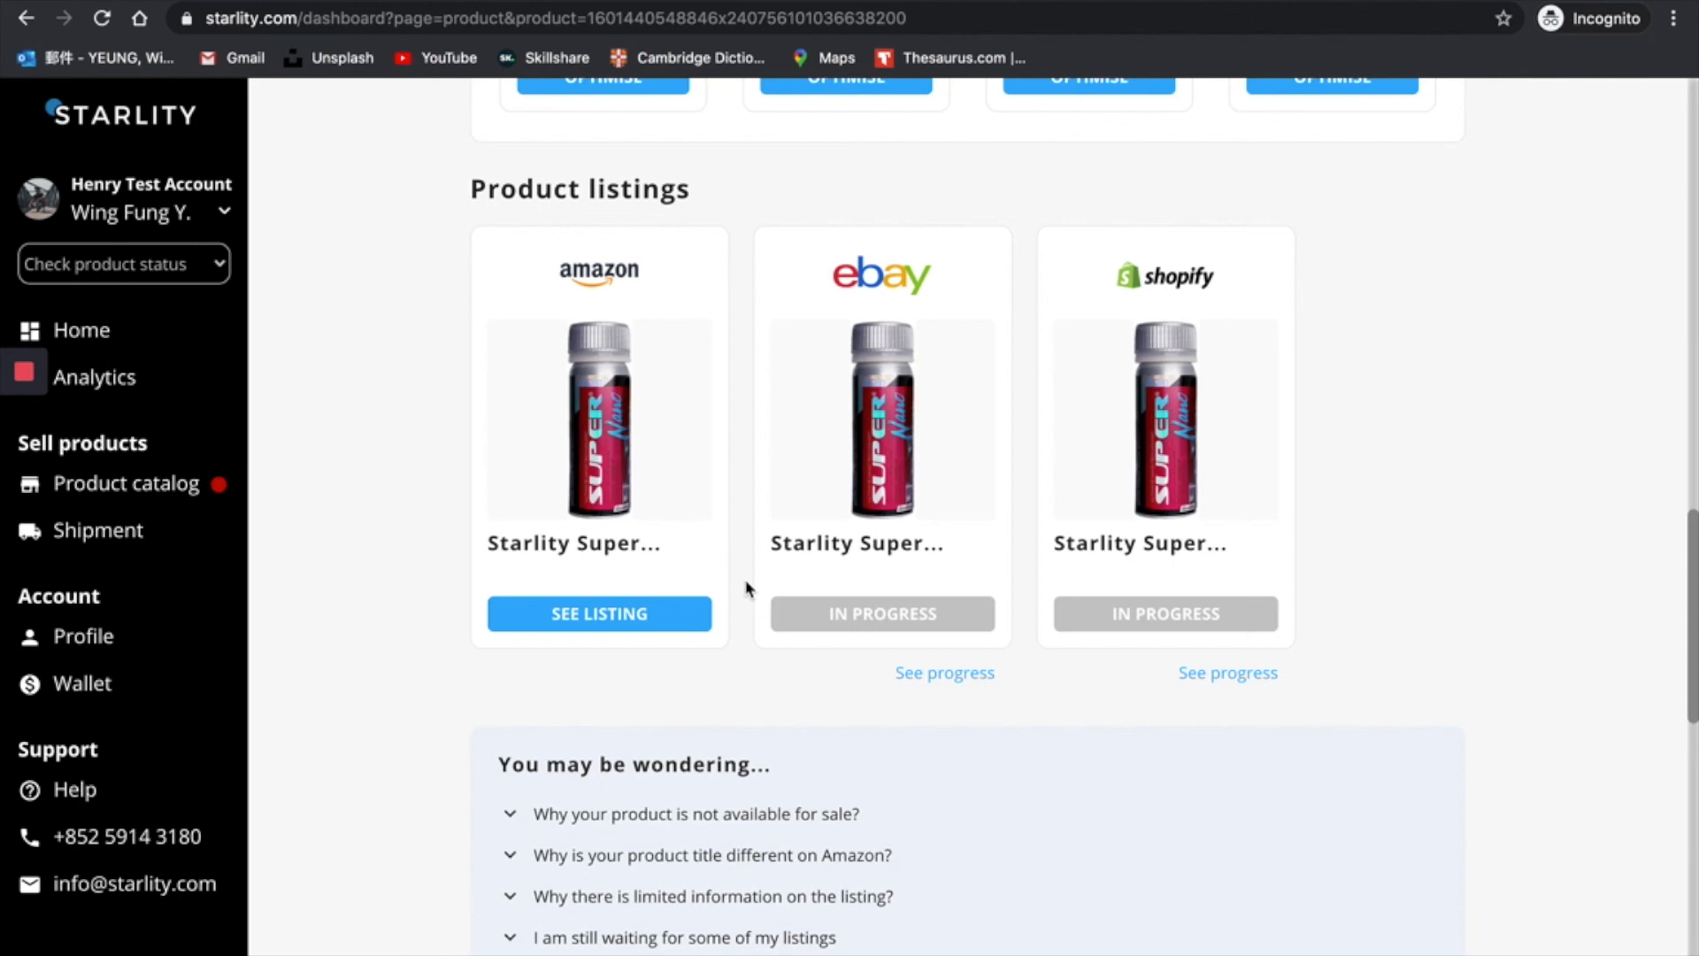
click(663, 615)
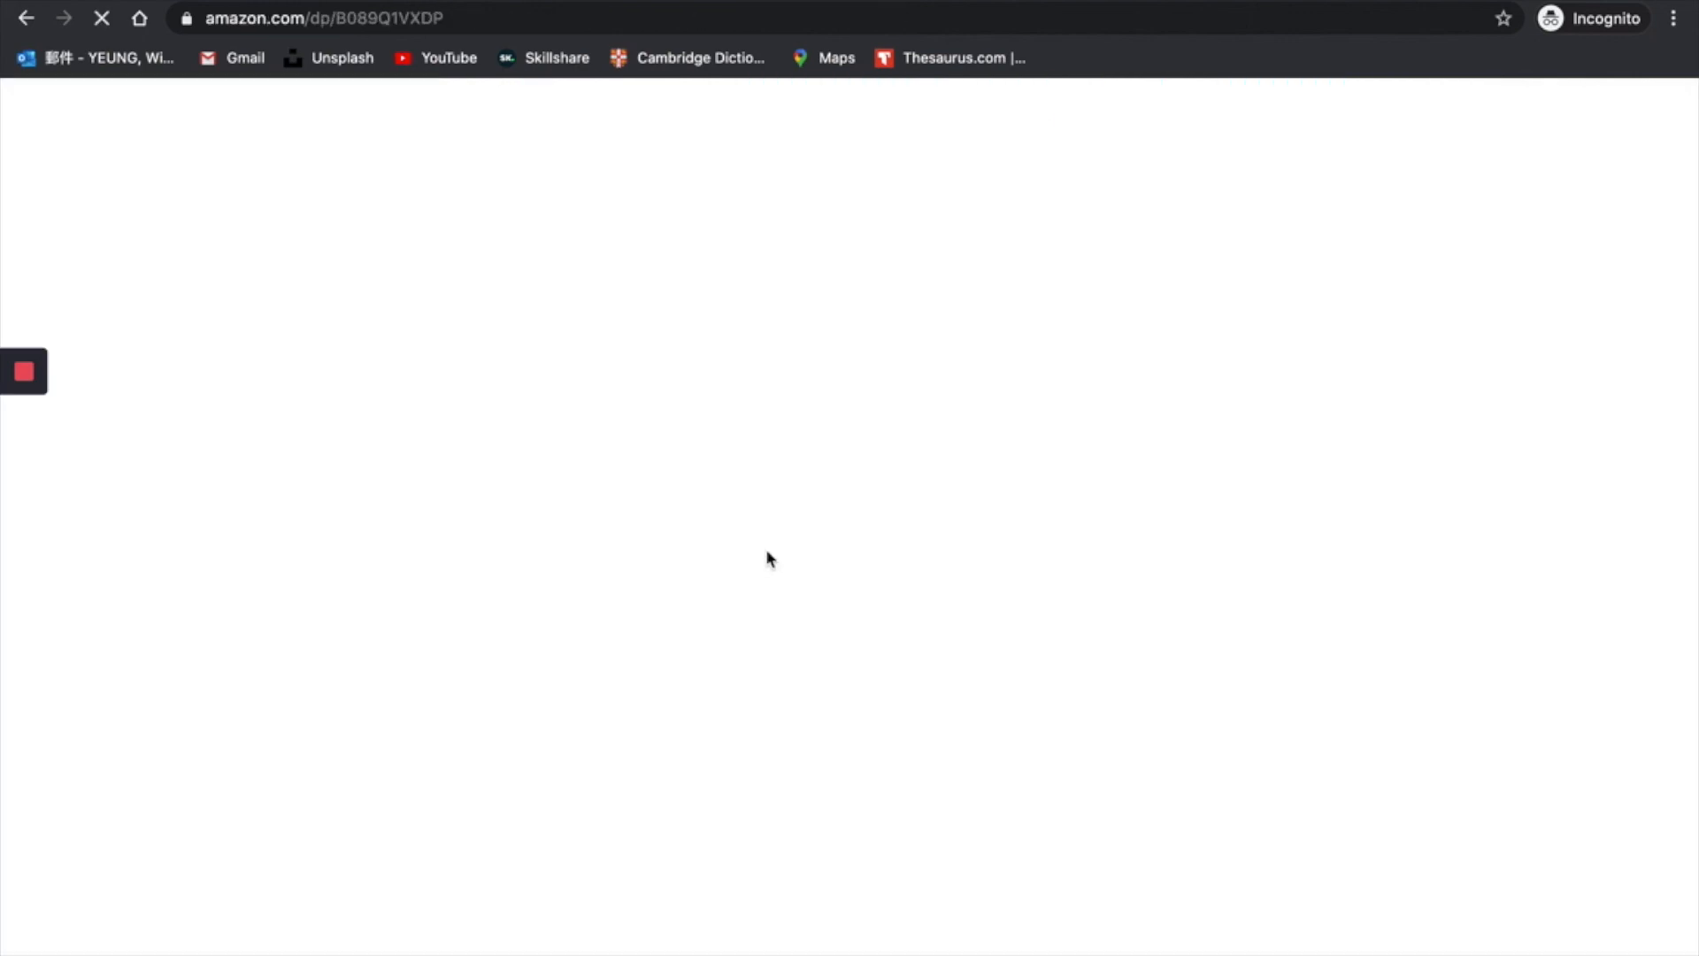